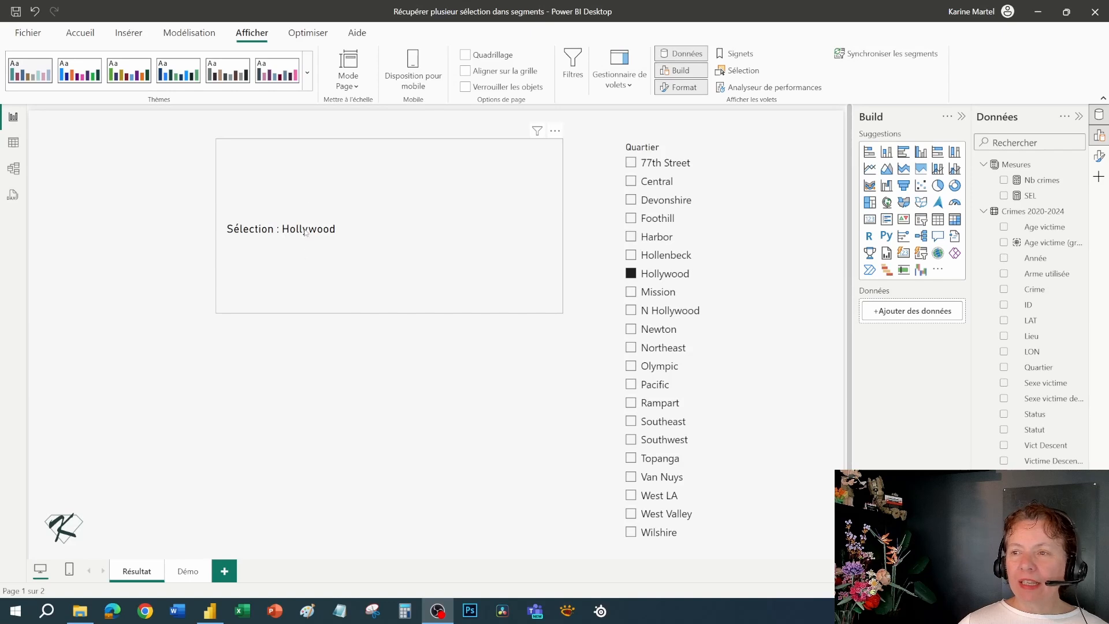
# Test the Quartier slicer on the Résultat page by adding Mission, Newton and Northeast to the Hollywood selection, followed by toggling Pacific
pyautogui.click(632, 294)
pyautogui.keyDown('ctrl'); pyautogui.click(631, 292); pyautogui.keyUp('ctrl')
pyautogui.keyDown('ctrl'); pyautogui.click(631, 329); pyautogui.keyUp('ctrl')
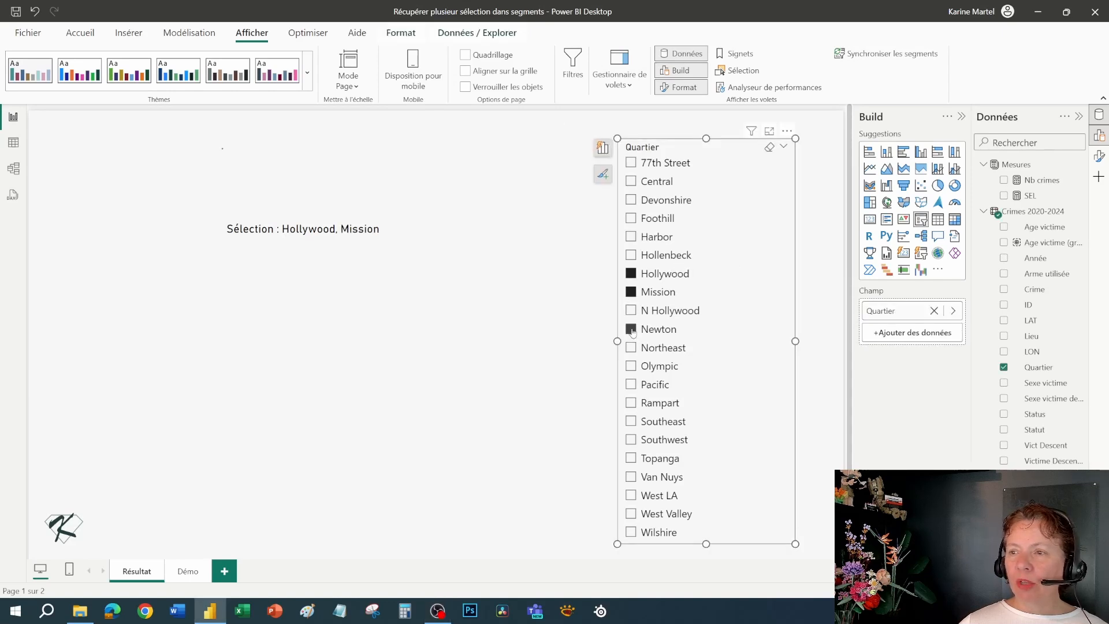
pyautogui.keyDown('ctrl'); pyautogui.click(631, 348); pyautogui.keyUp('ctrl')
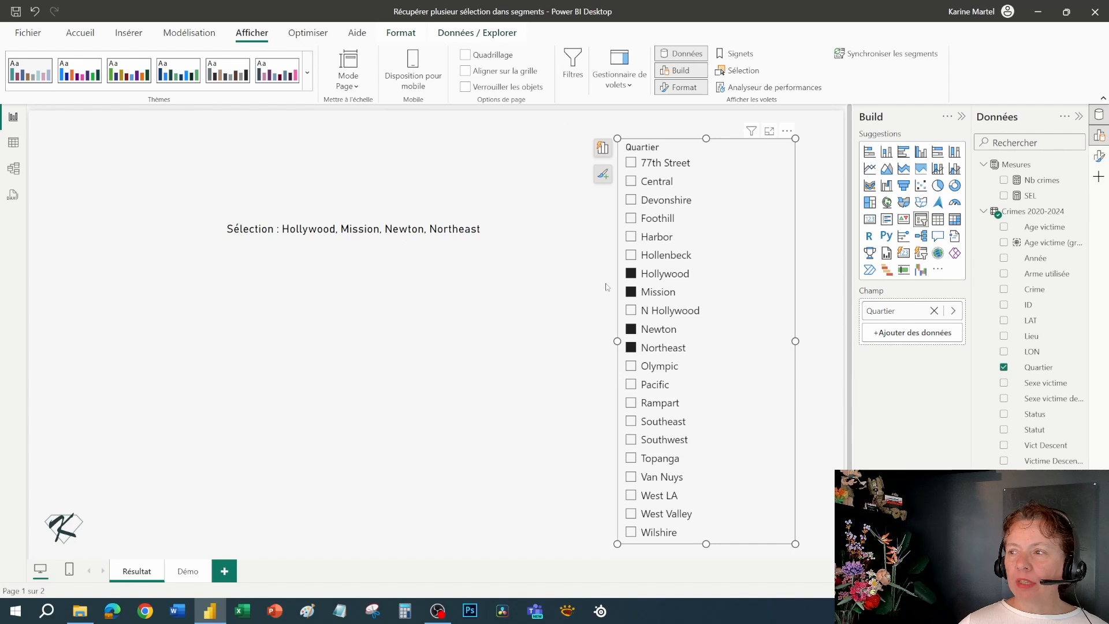
pyautogui.click(631, 384)
pyautogui.click(631, 385)
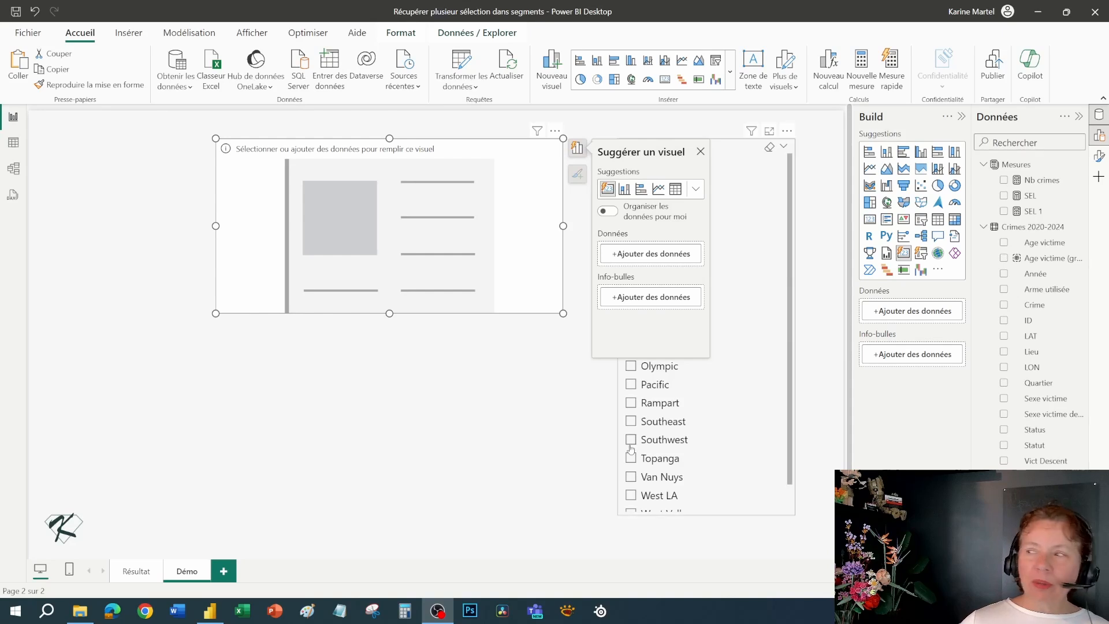
# Open the SEL 1 measure's formula on the Démo page and add the measure to the empty card as its data
pyautogui.click(1038, 211)
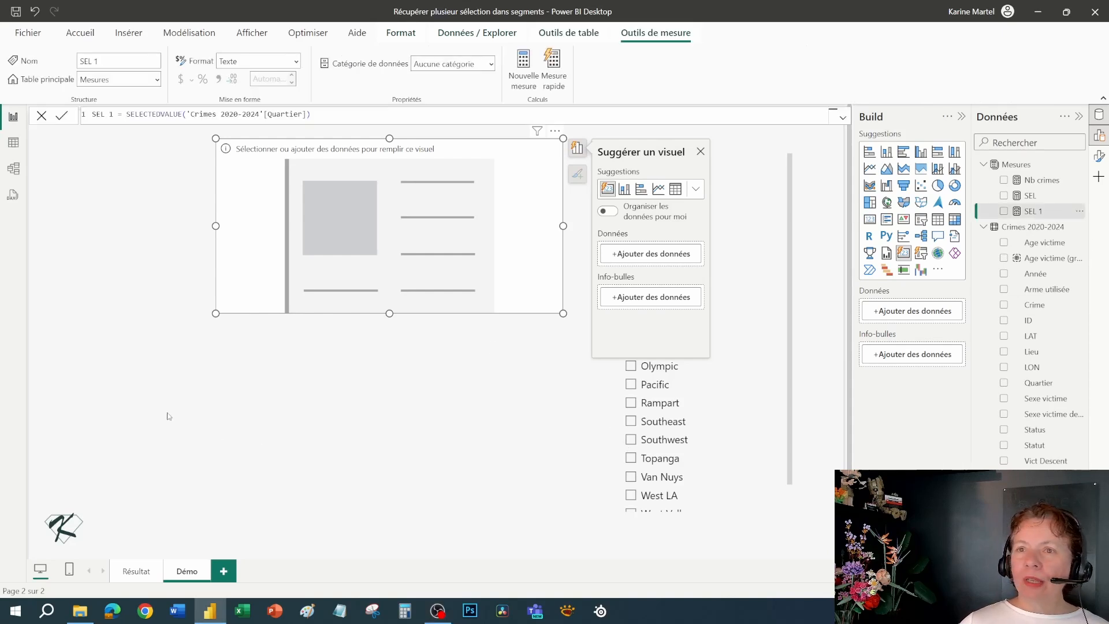
pyautogui.click(310, 114)
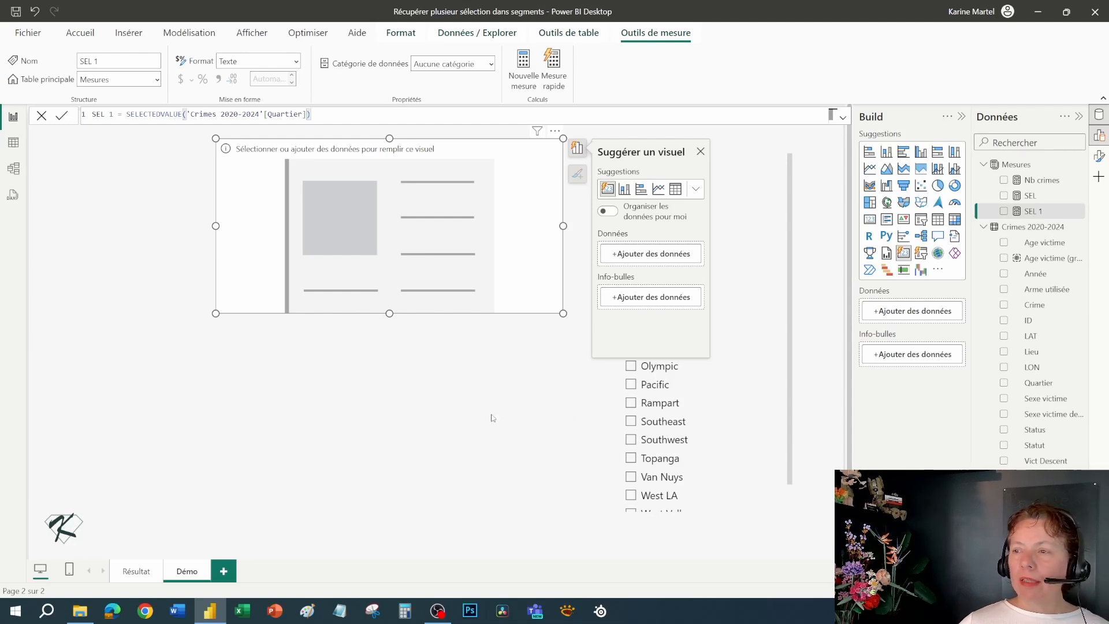
pyautogui.moveTo(988, 215); pyautogui.dragTo(361, 204)
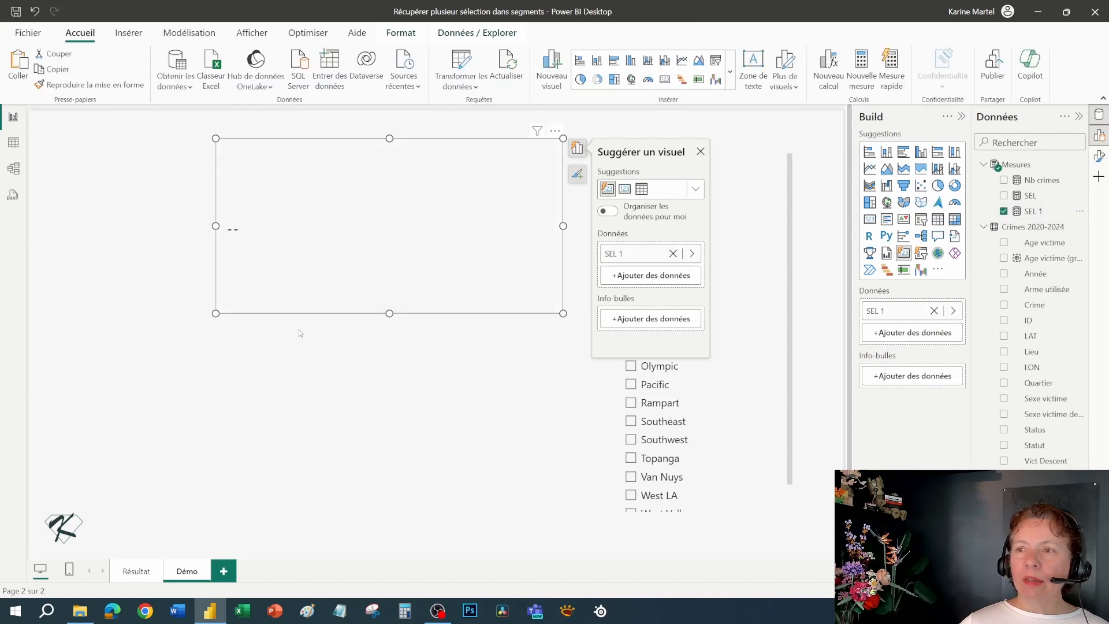
pyautogui.click(527, 456)
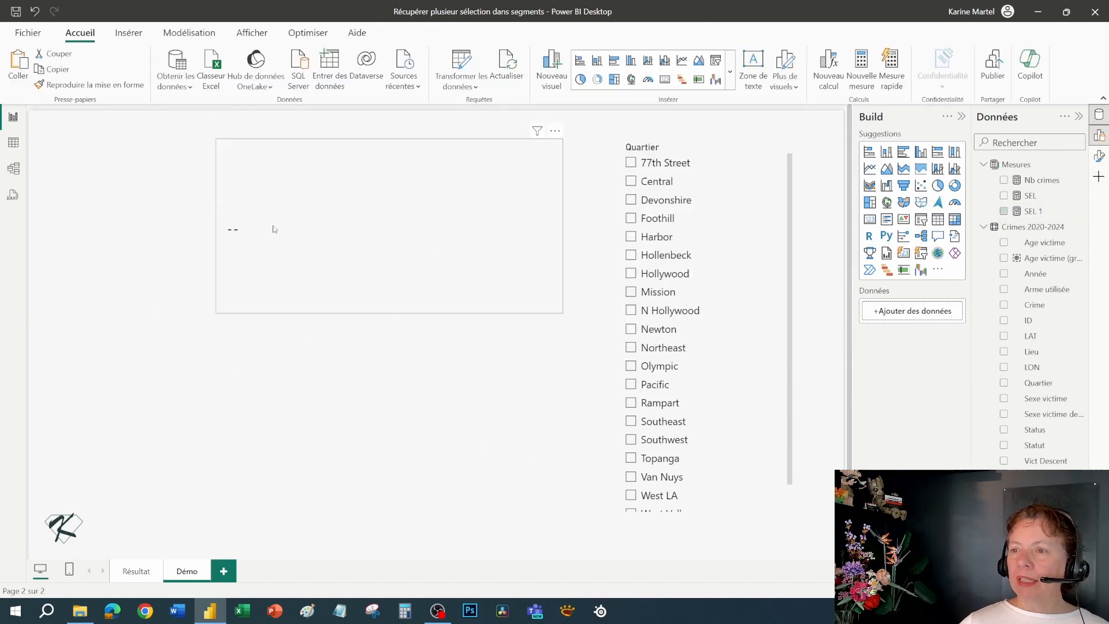
# Filter the Quartier slicer by Harbor, Hollywood and N Hollywood one at a time, and add Mission to the N Hollywood selection
pyautogui.click(631, 237)
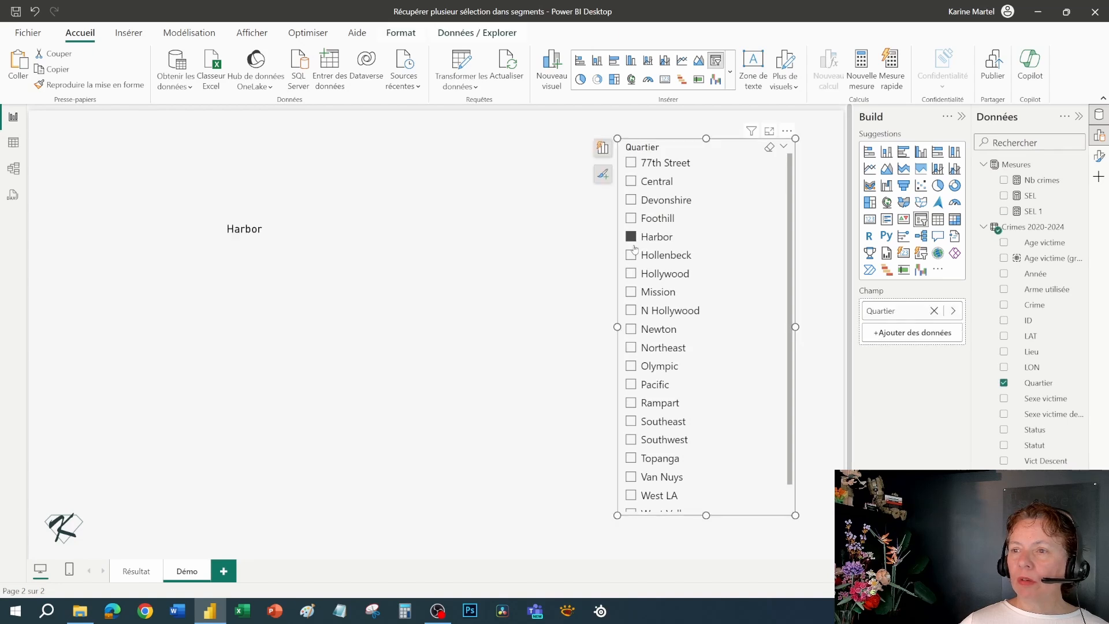
pyautogui.click(631, 274)
pyautogui.click(631, 310)
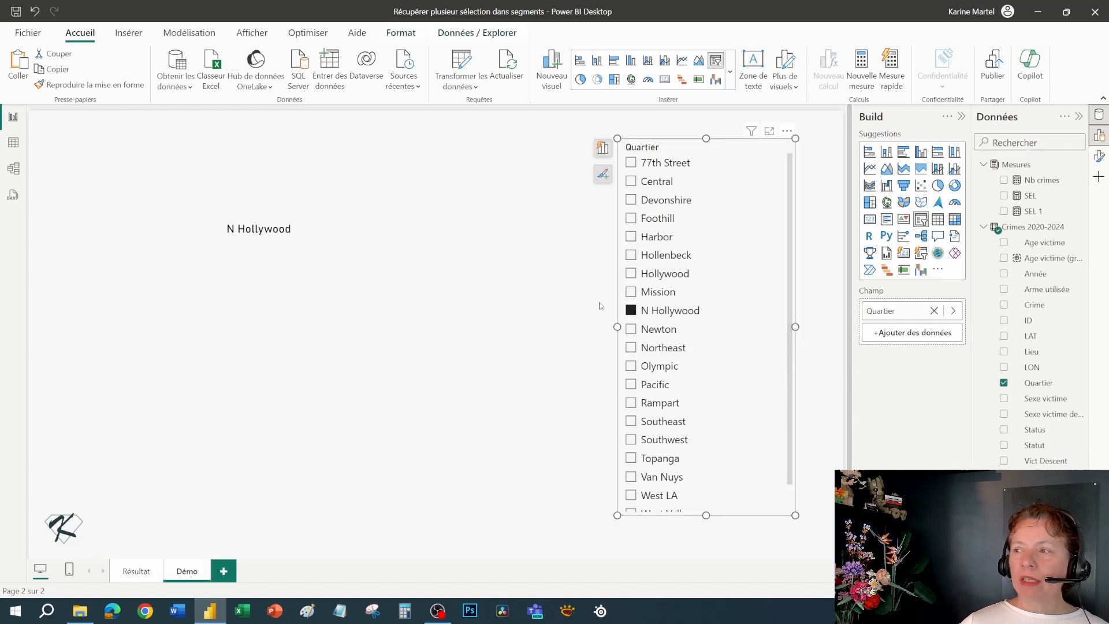
pyautogui.keyDown('ctrl'); pyautogui.click(636, 296); pyautogui.keyUp('ctrl')
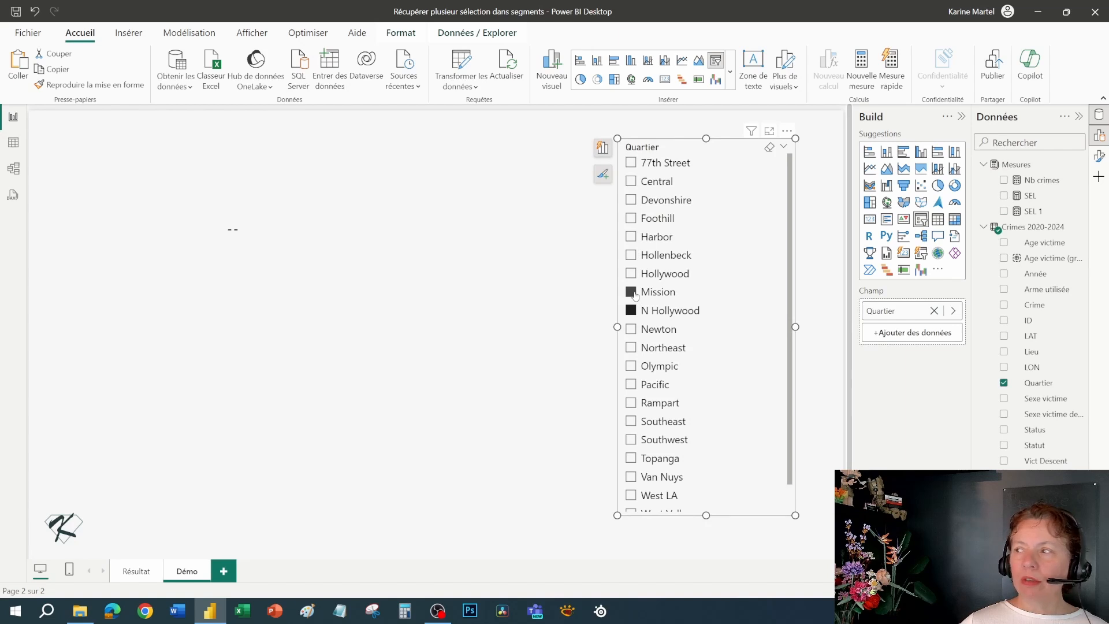
# Add "Multiple" as the alternate result in SEL 1's SELECTEDVALUE formula, and add Newton and Northeast to the slicer selection
pyautogui.click(1028, 212)
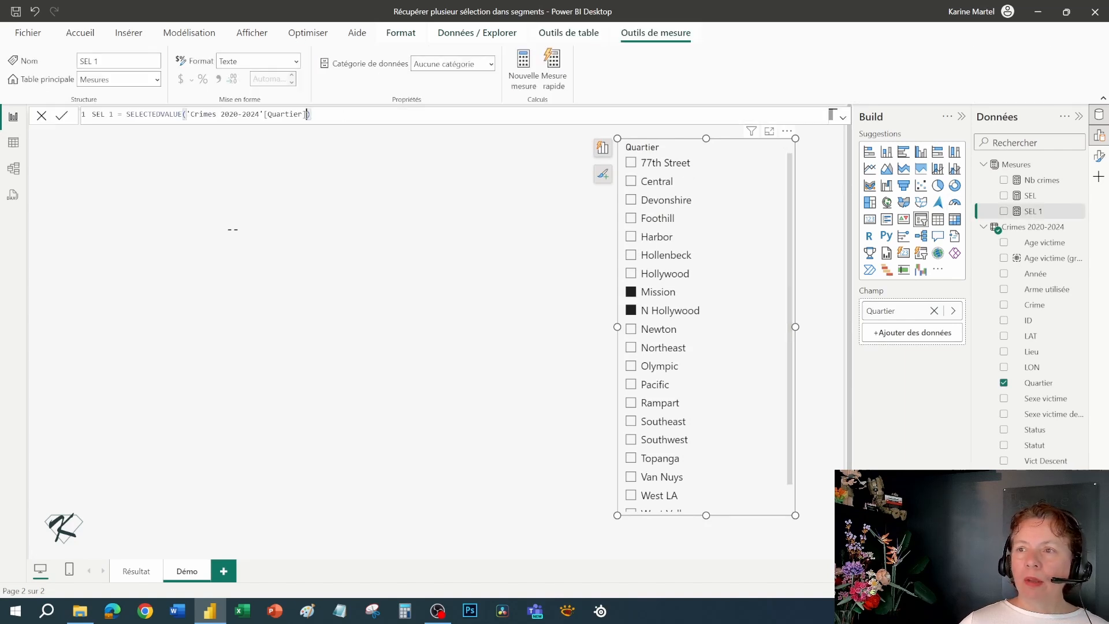
pyautogui.write(', ')
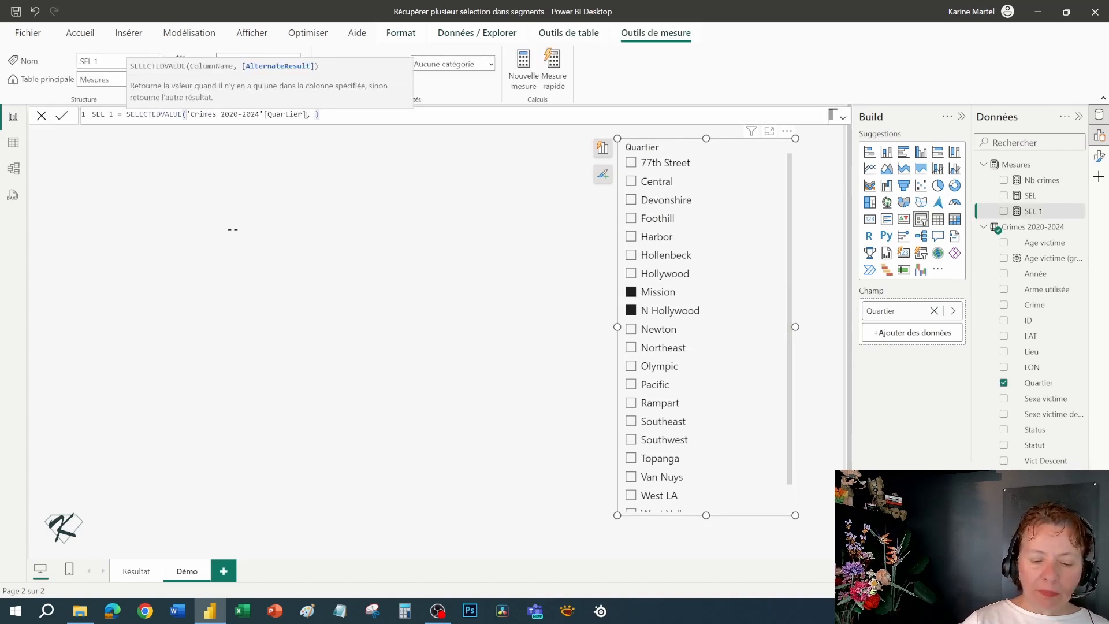
pyautogui.write('"')
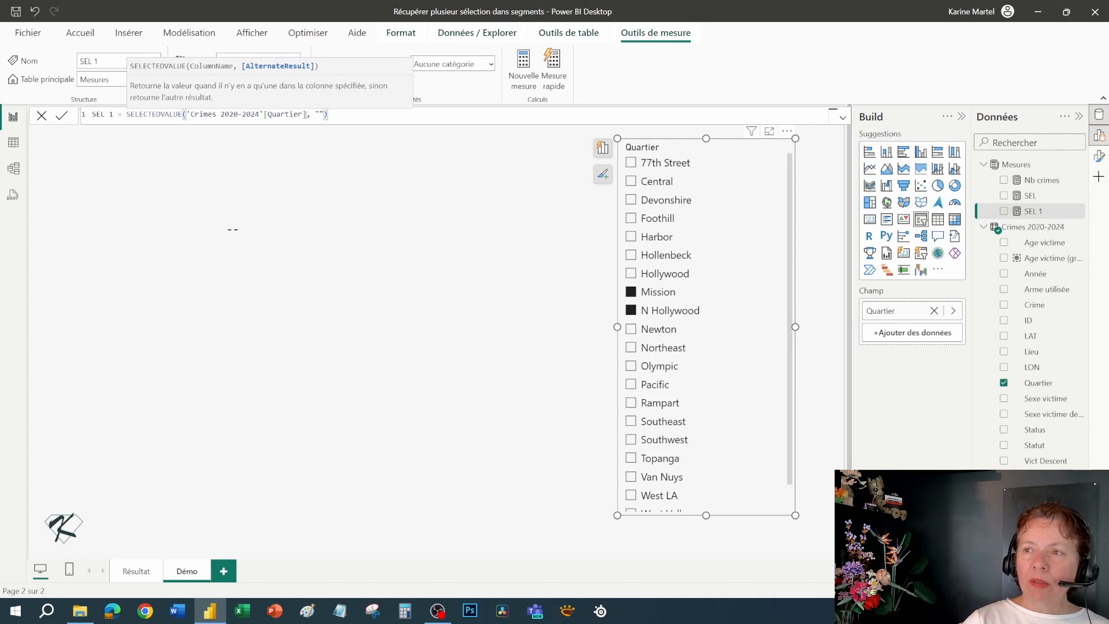
pyautogui.write('Multipl')
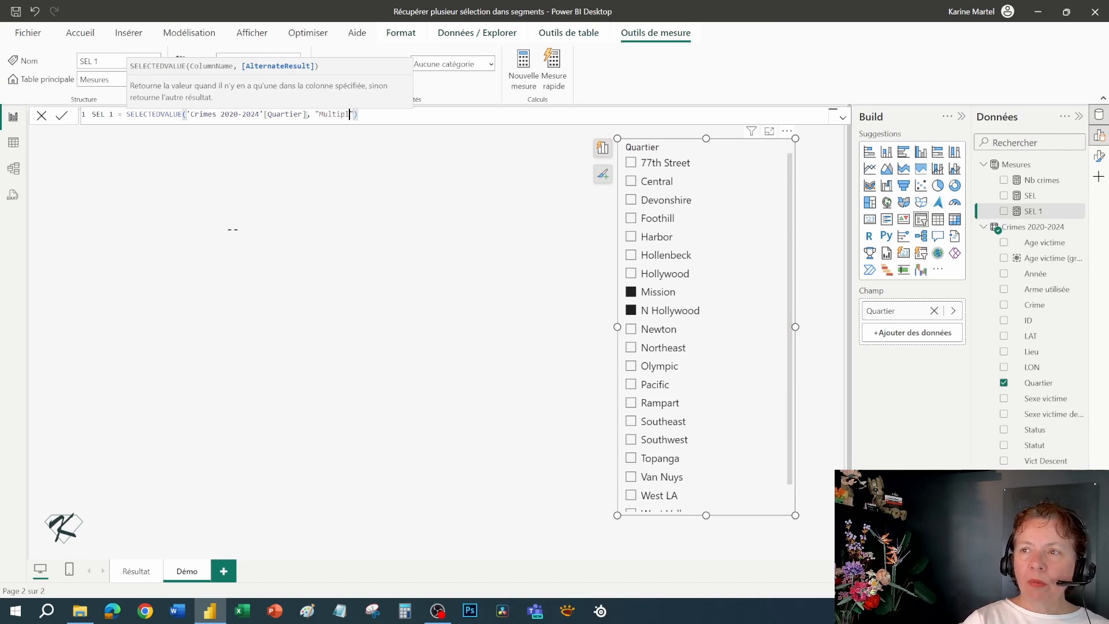
pyautogui.write('e')
pyautogui.press('Return')
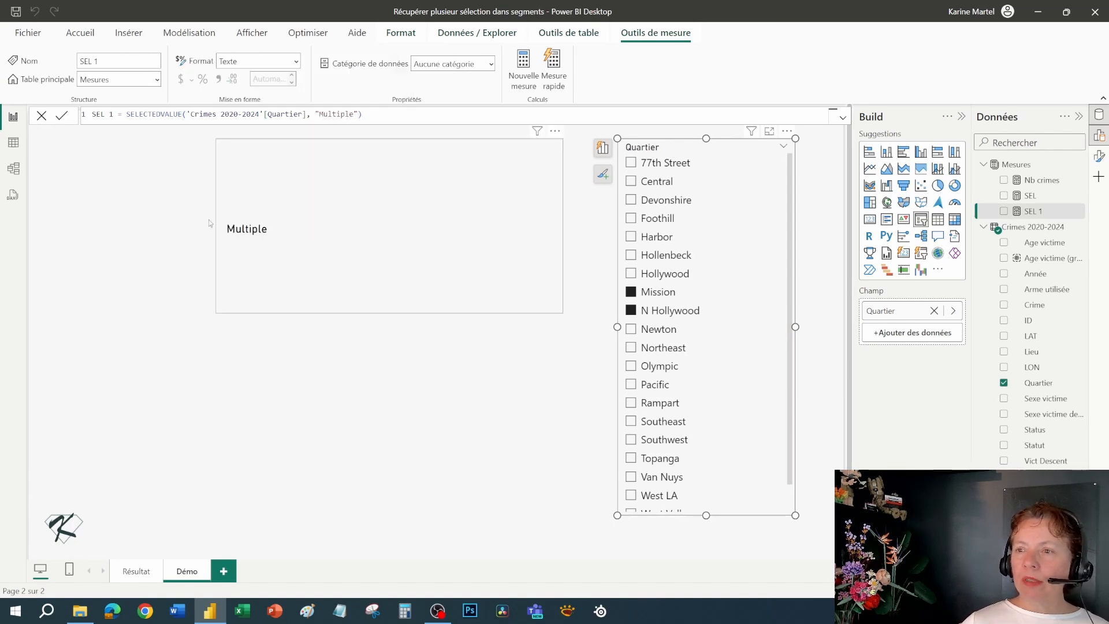
pyautogui.keyDown('ctrl'); pyautogui.click(631, 329); pyautogui.keyUp('ctrl')
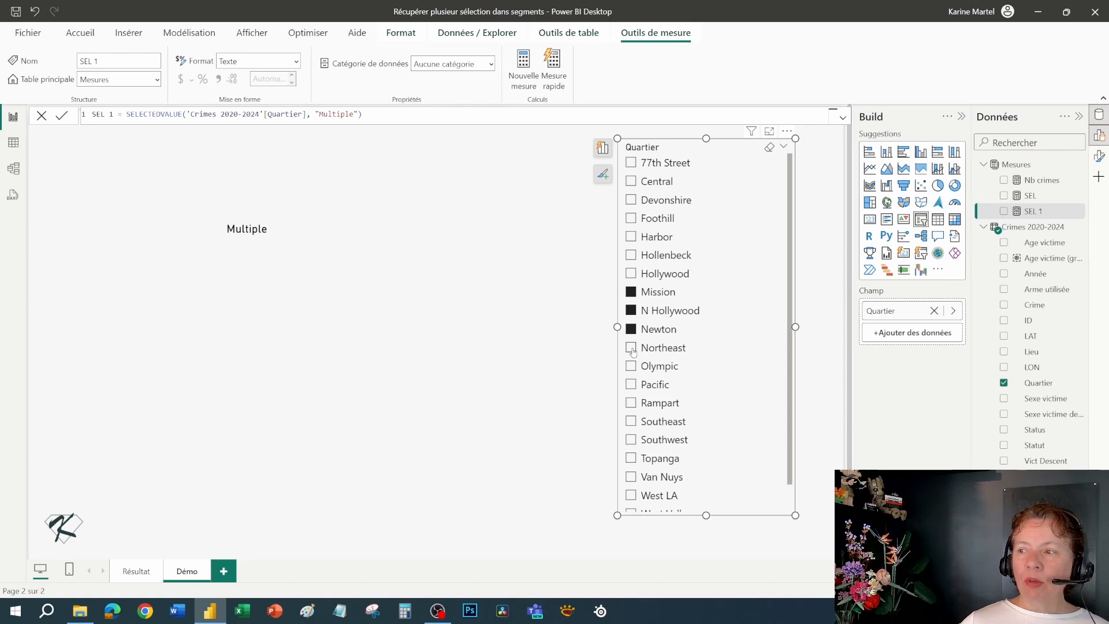
pyautogui.keyDown('ctrl'); pyautogui.click(632, 348); pyautogui.keyUp('ctrl')
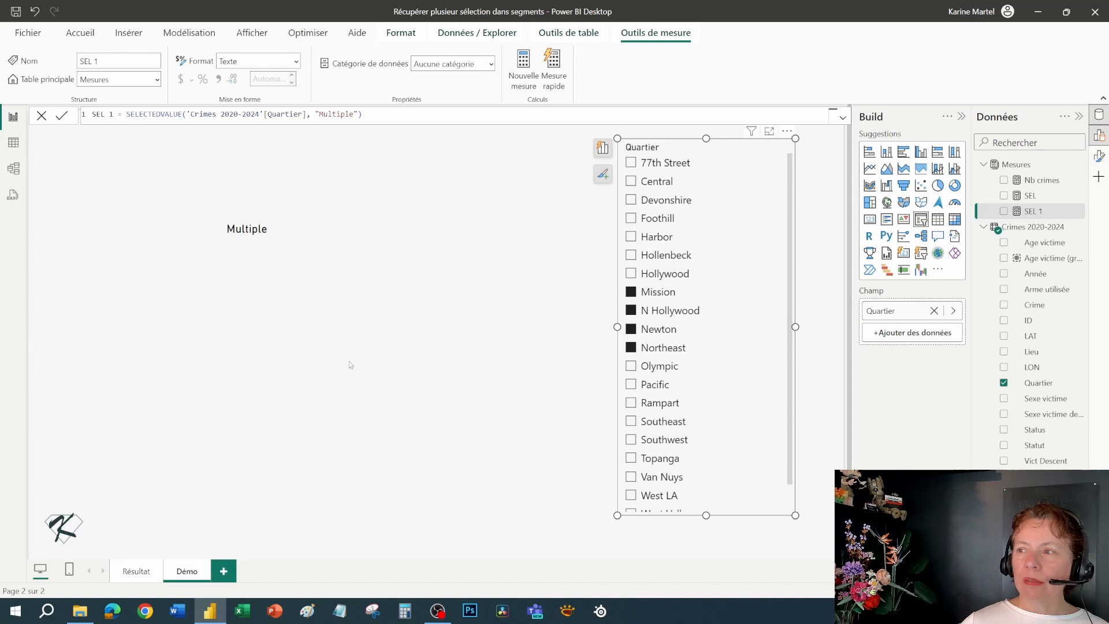
# Create a new measure named SEL 2 in the Mesures table and start its formula with the CONCATENATEX function
pyautogui.rightClick(1032, 213)
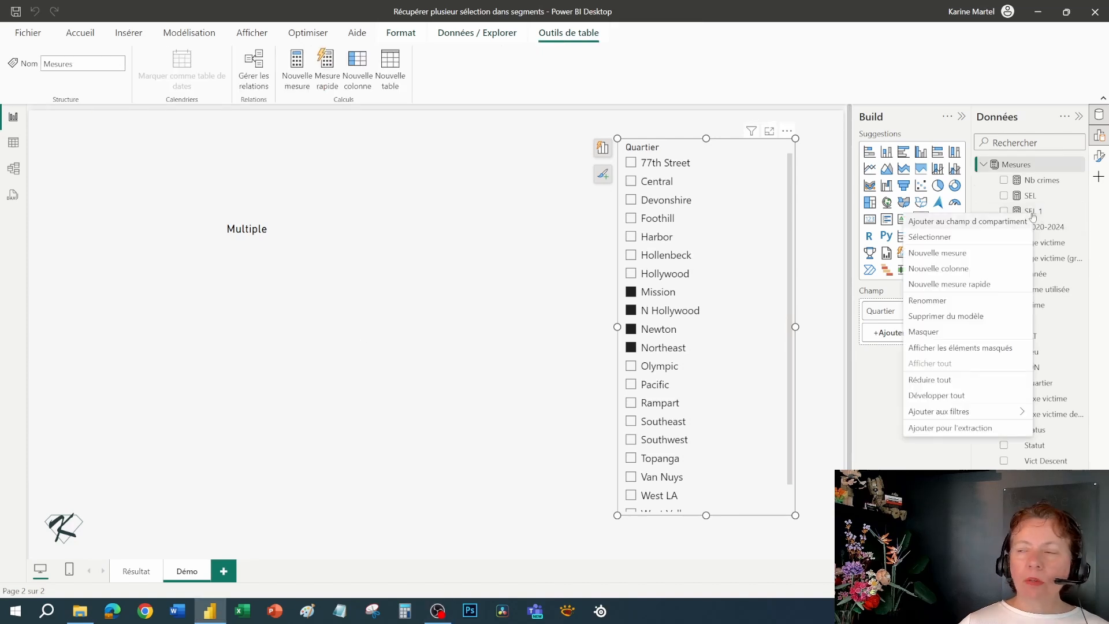
pyautogui.press('Escape')
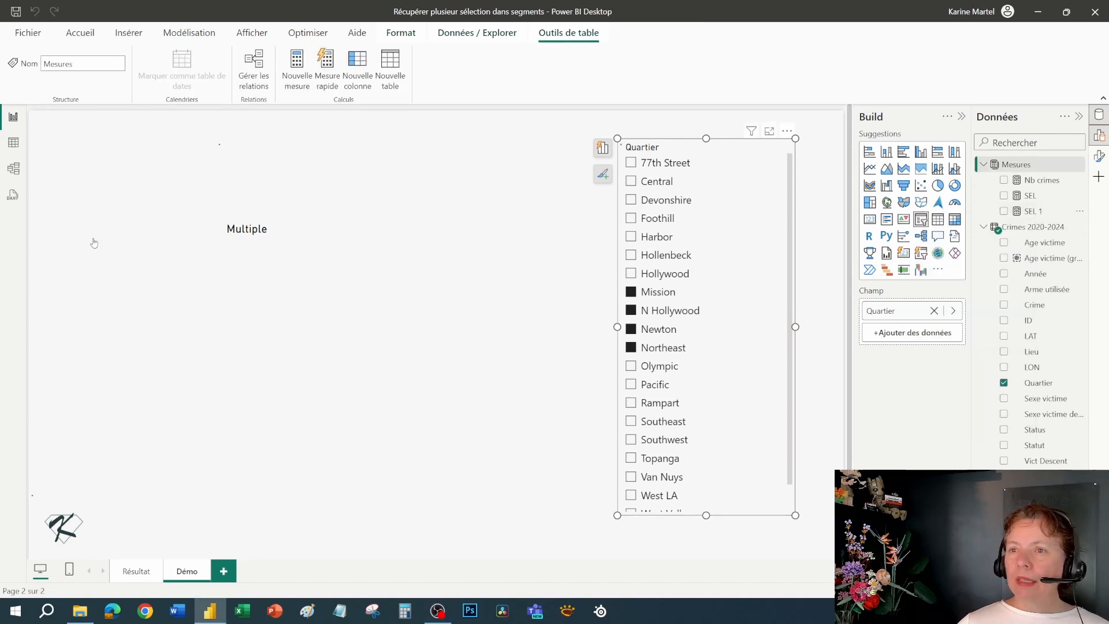
pyautogui.hotkey('alt', 'n')
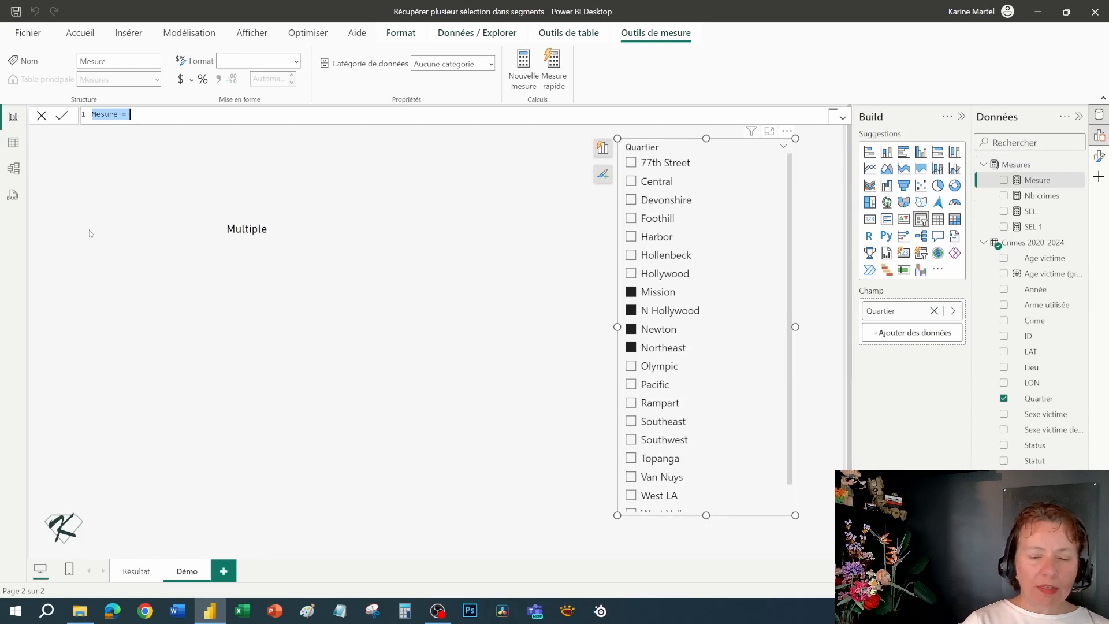
pyautogui.write('SEL 2 =')
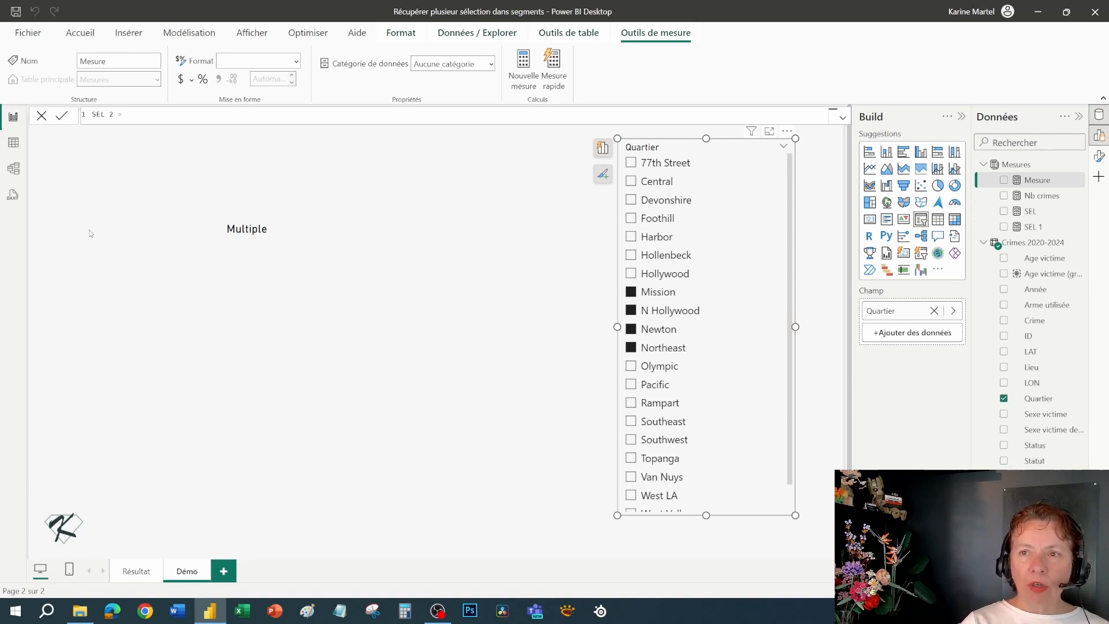
pyautogui.write('CONCA')
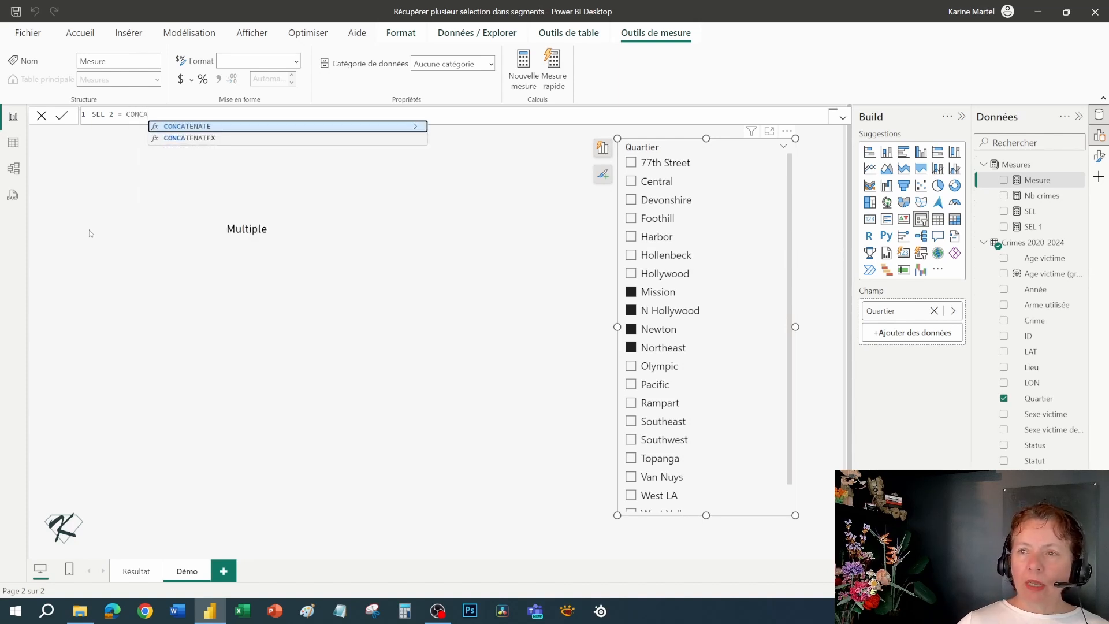
pyautogui.press('Down')
pyautogui.press('Tab')
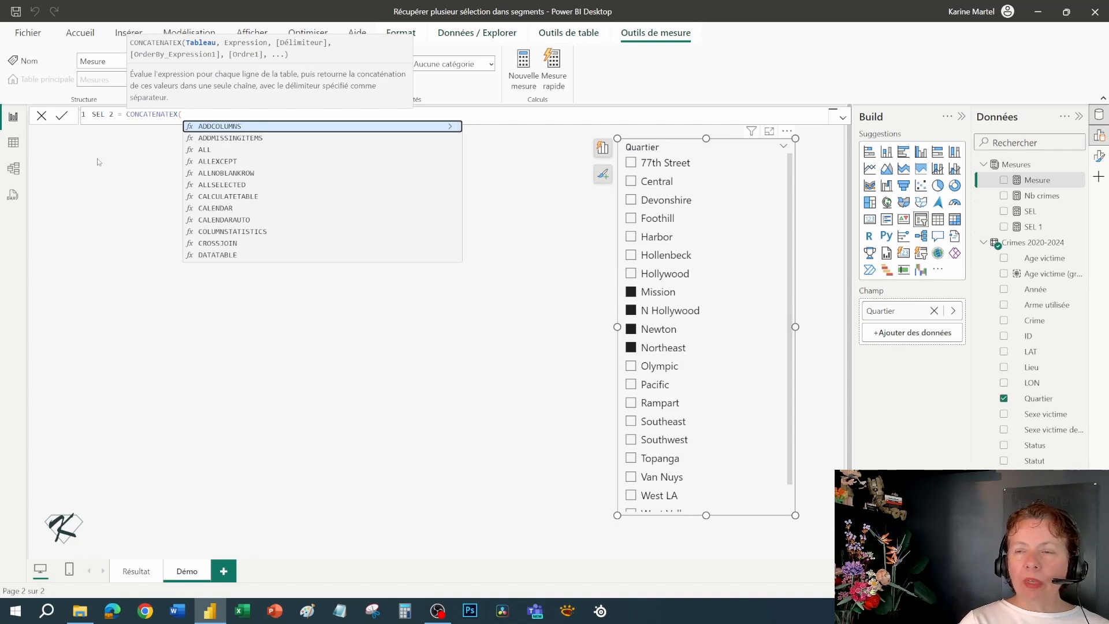
# Enter VALUES('Crimes 2020-2024'[Quartier]) as the table argument of SEL 2's CONCATENATEX function
pyautogui.write('VALUES')
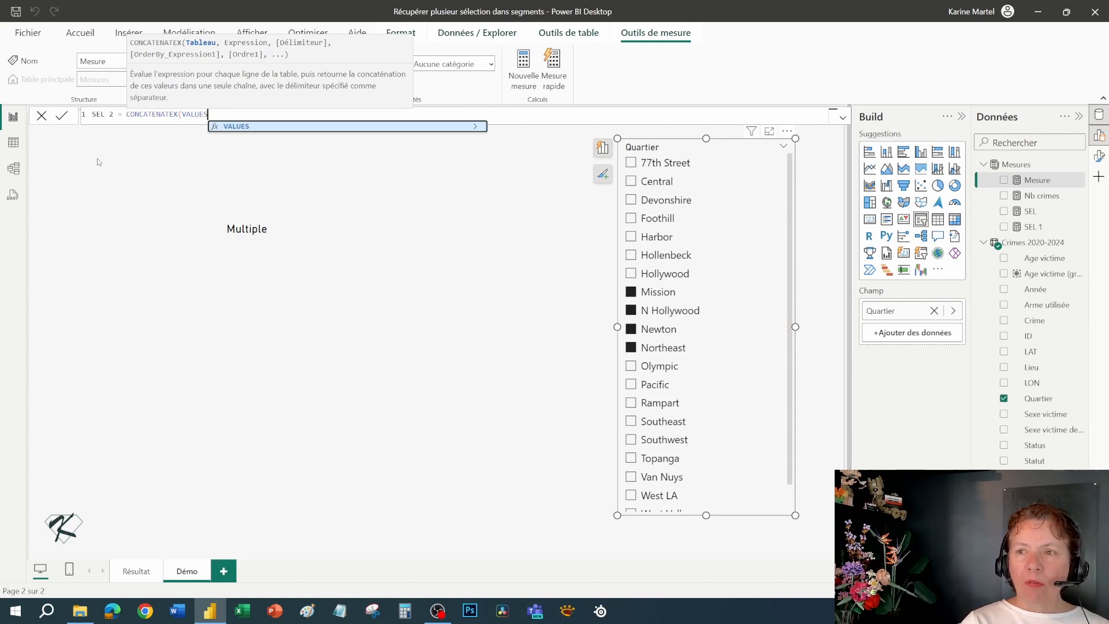
pyautogui.write('(')
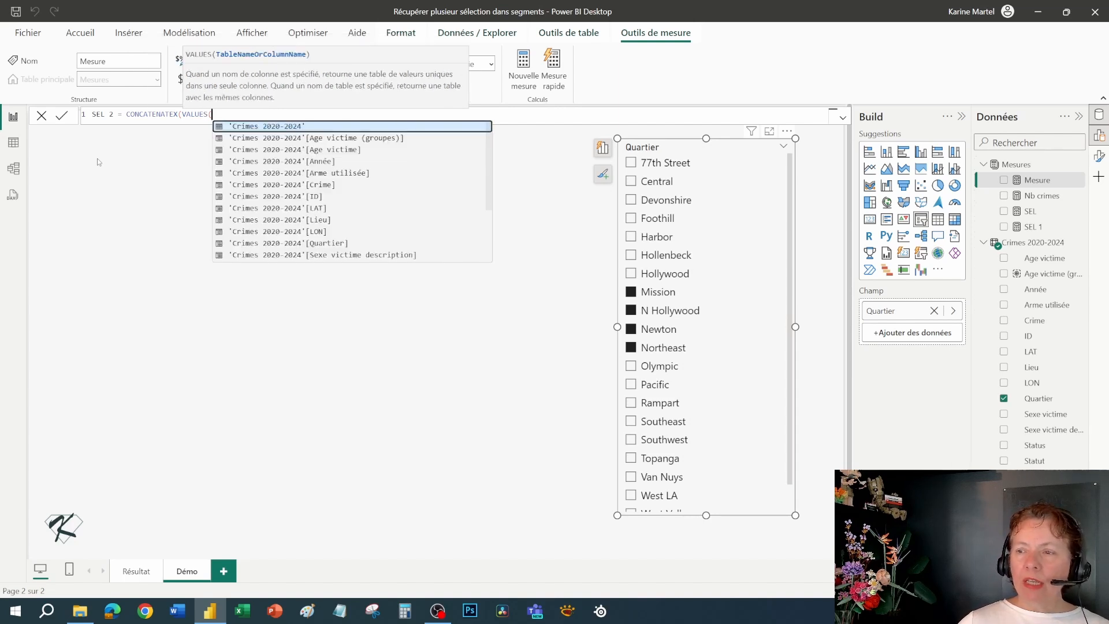
pyautogui.click(298, 243)
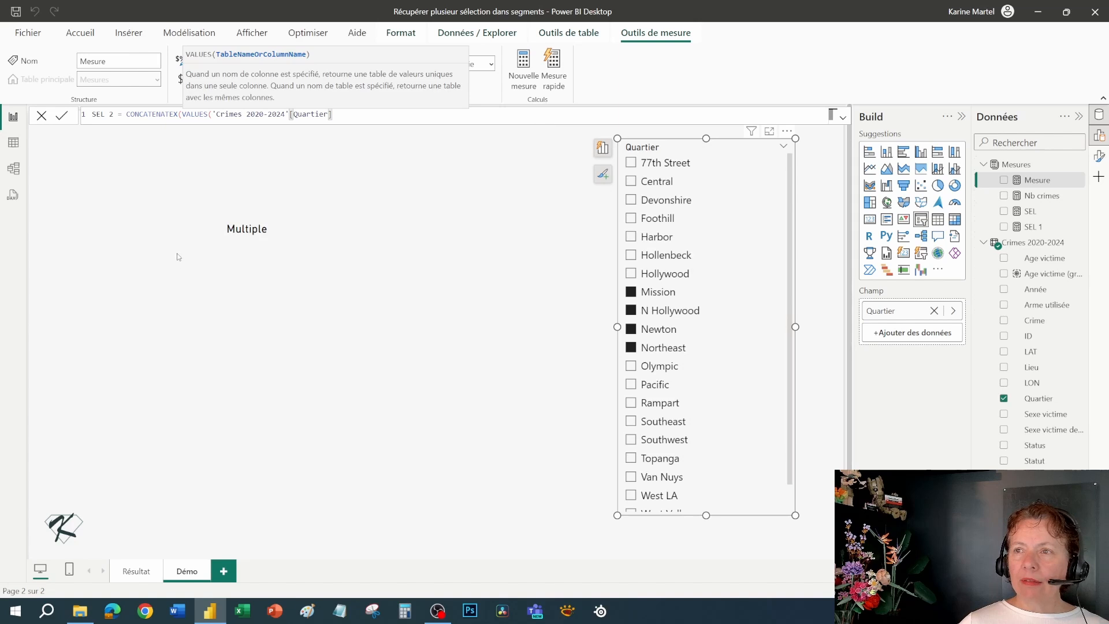
pyautogui.write(')')
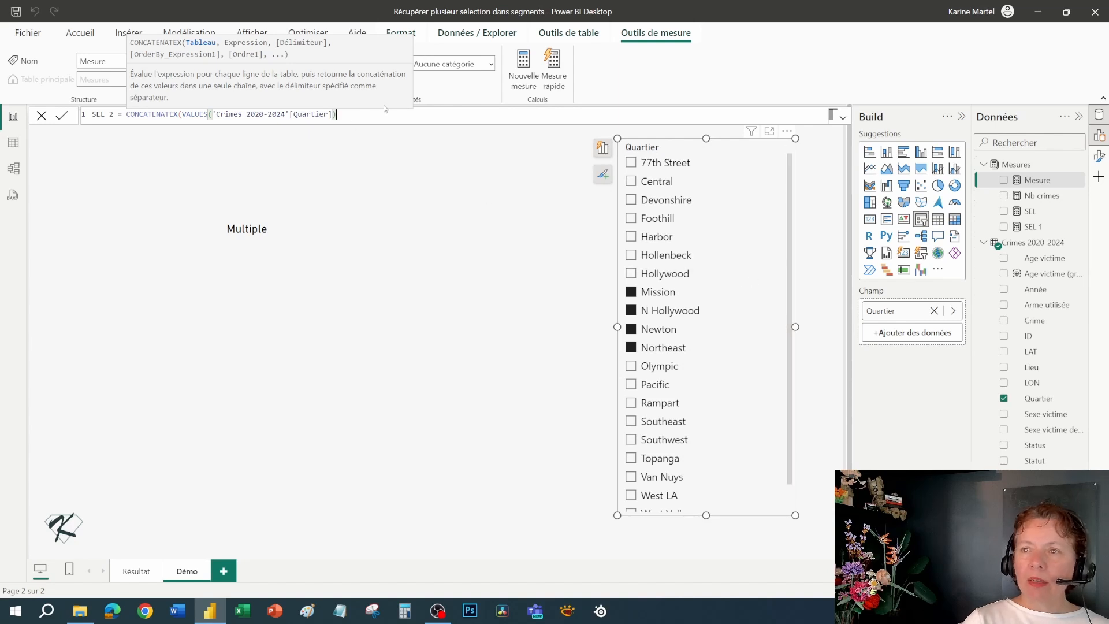
# Complete SEL 2 with 'Crimes 2020-2024'[Quartier] as the expression and ", " as the delimiter, and commit the formula
pyautogui.write(',')
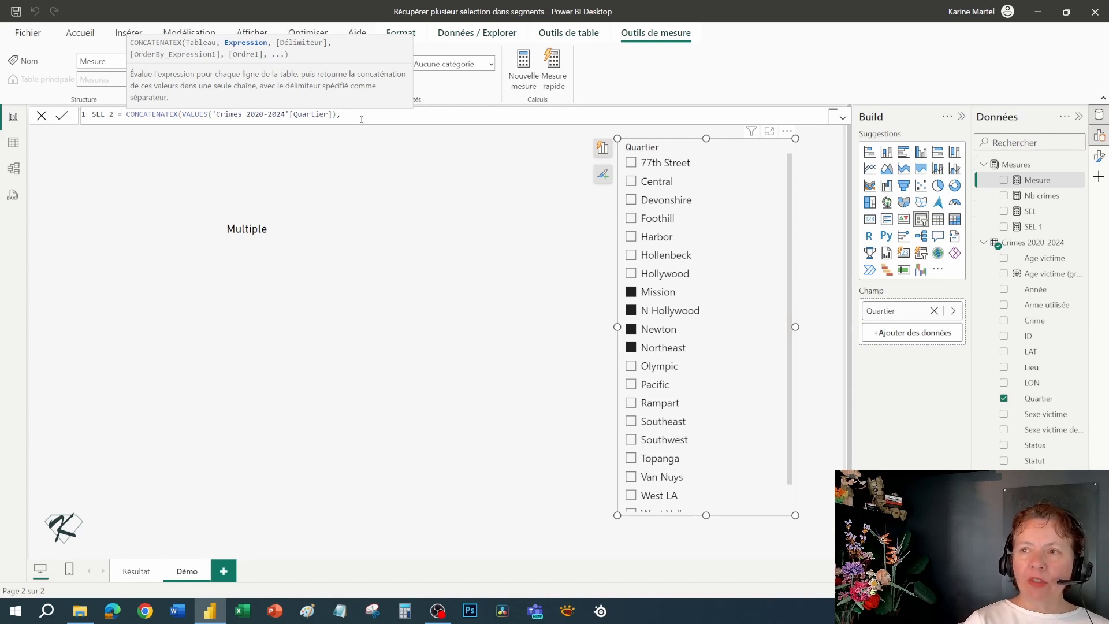
pyautogui.write('Quart')
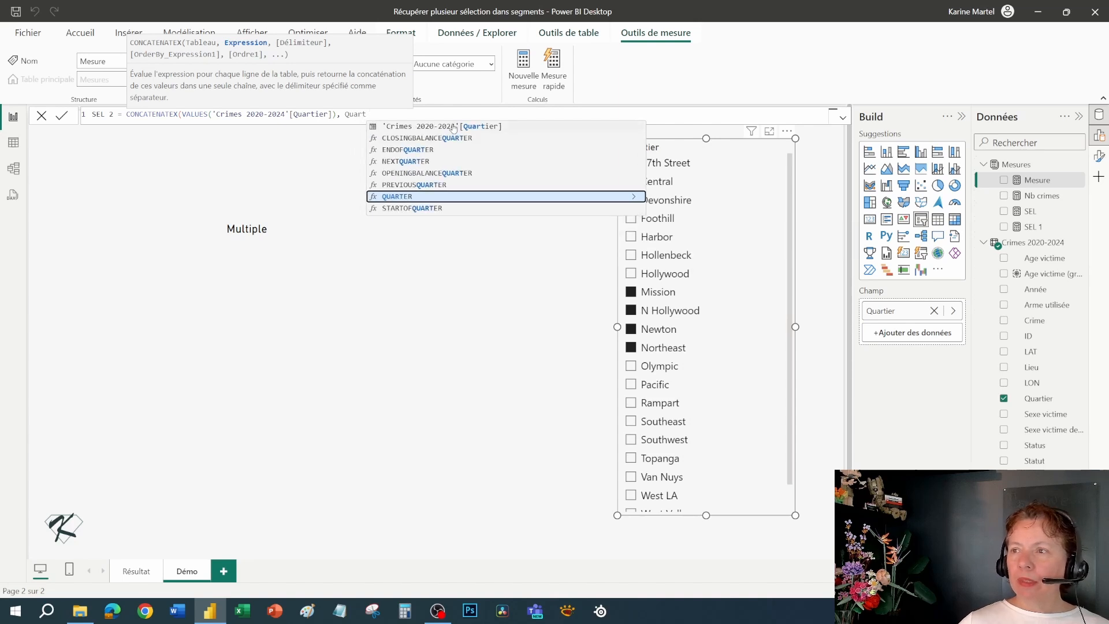
pyautogui.click(439, 126)
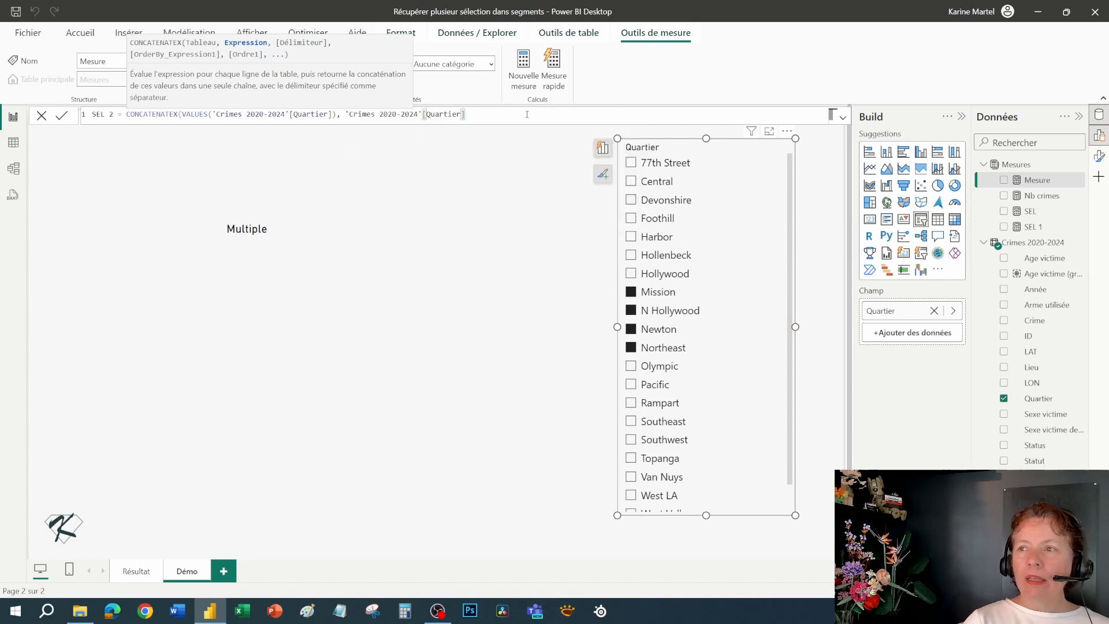
pyautogui.write(', ')
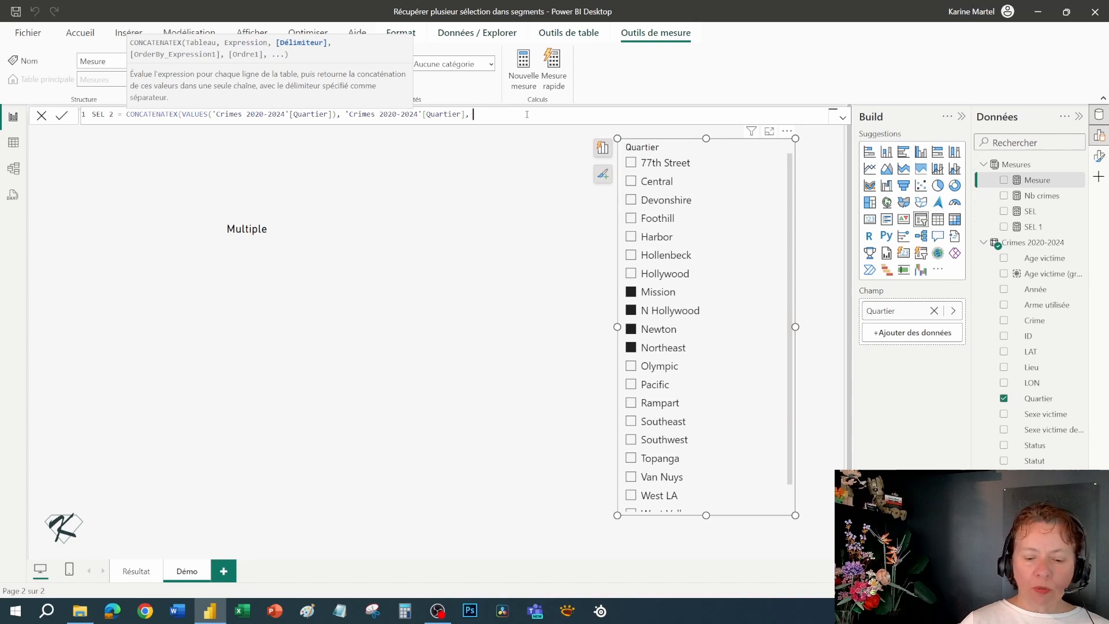
pyautogui.write('", "')
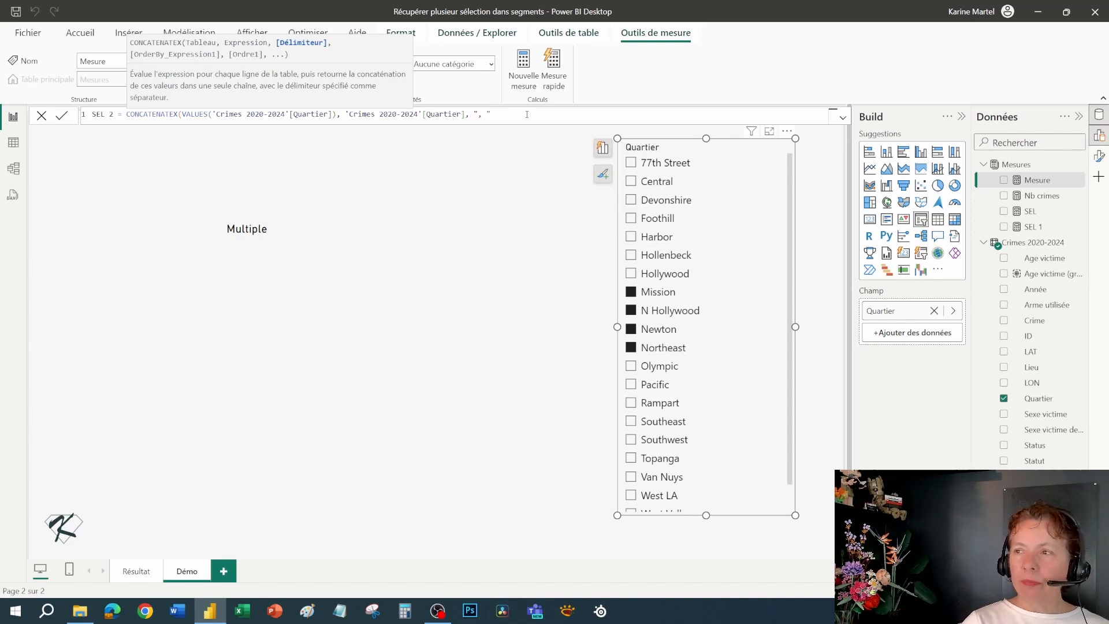
pyautogui.write(', ")')
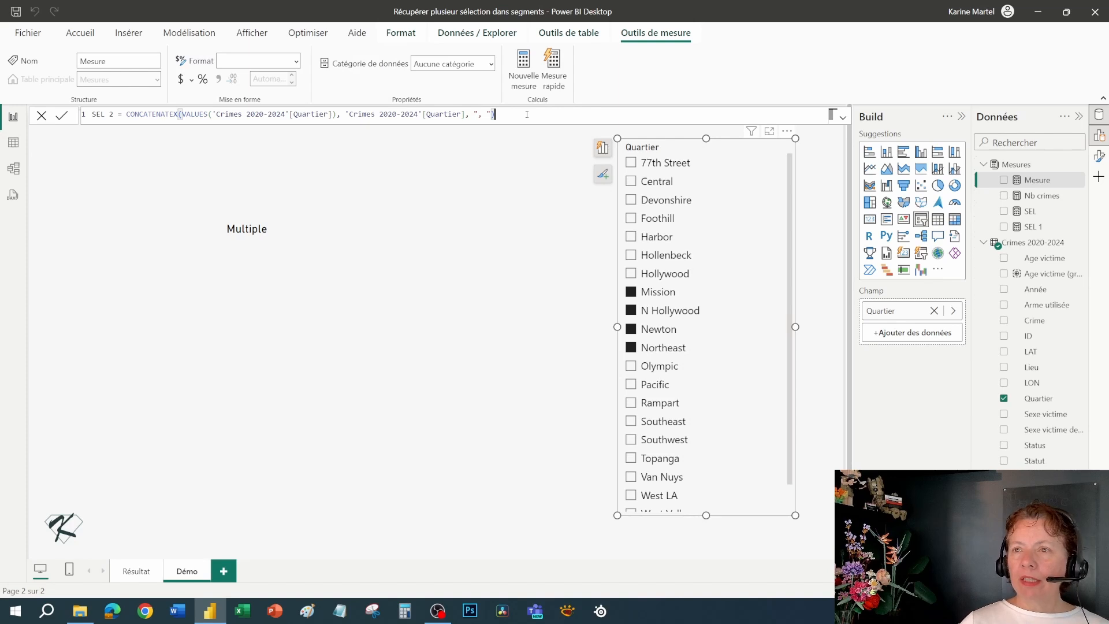
pyautogui.press('Return')
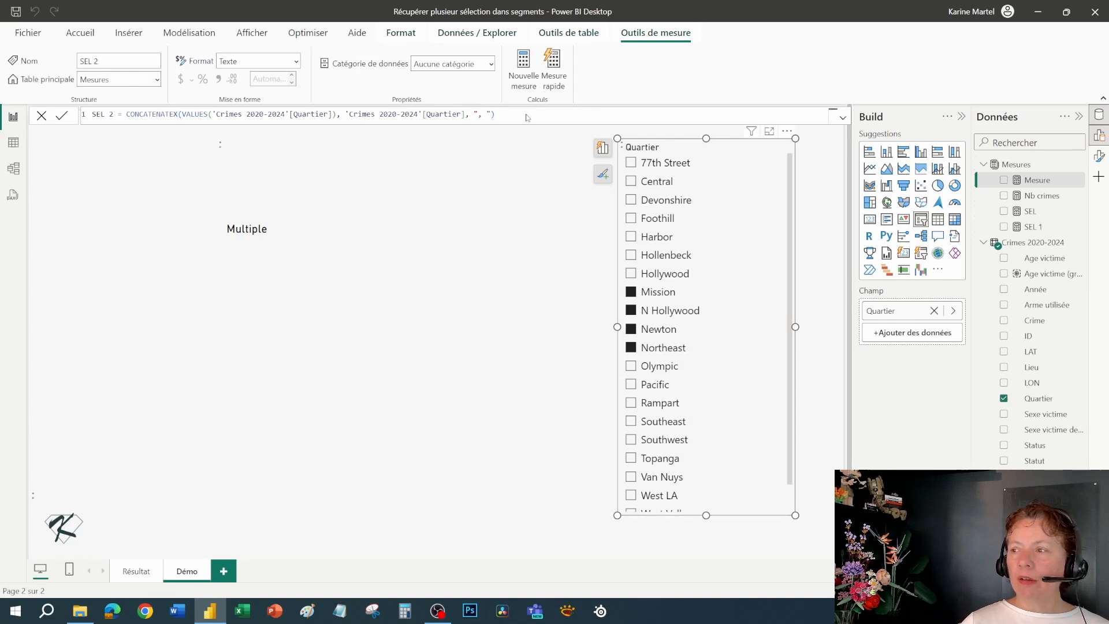
pyautogui.click(451, 246)
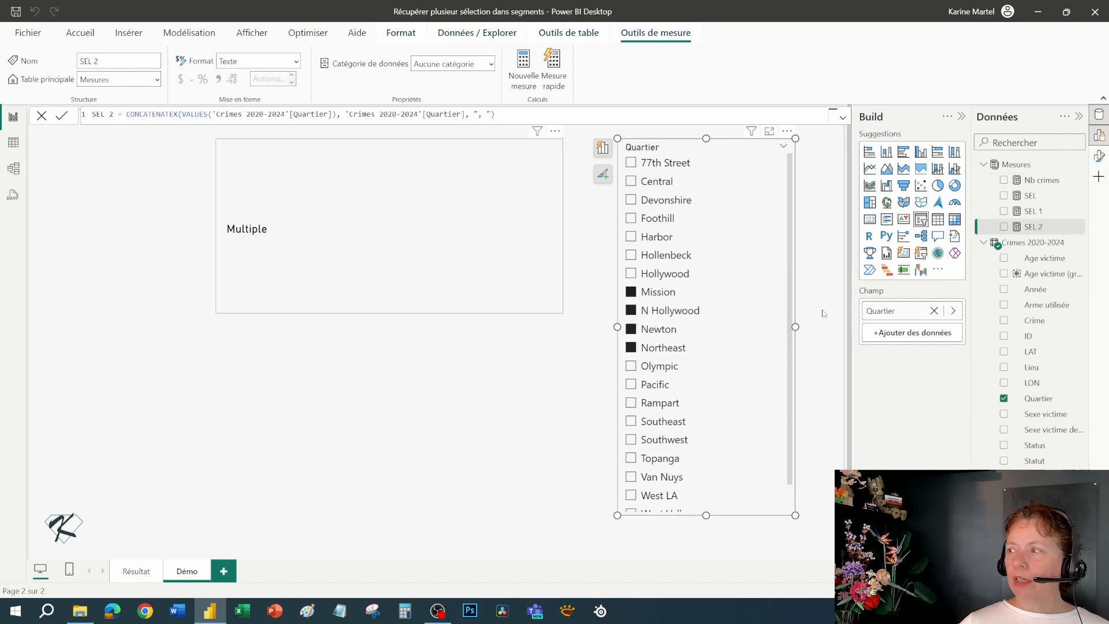
# Replace the measure shown in the card with SEL 2
pyautogui.click(934, 311)
pyautogui.moveTo(1032, 227); pyautogui.dragTo(382, 242)
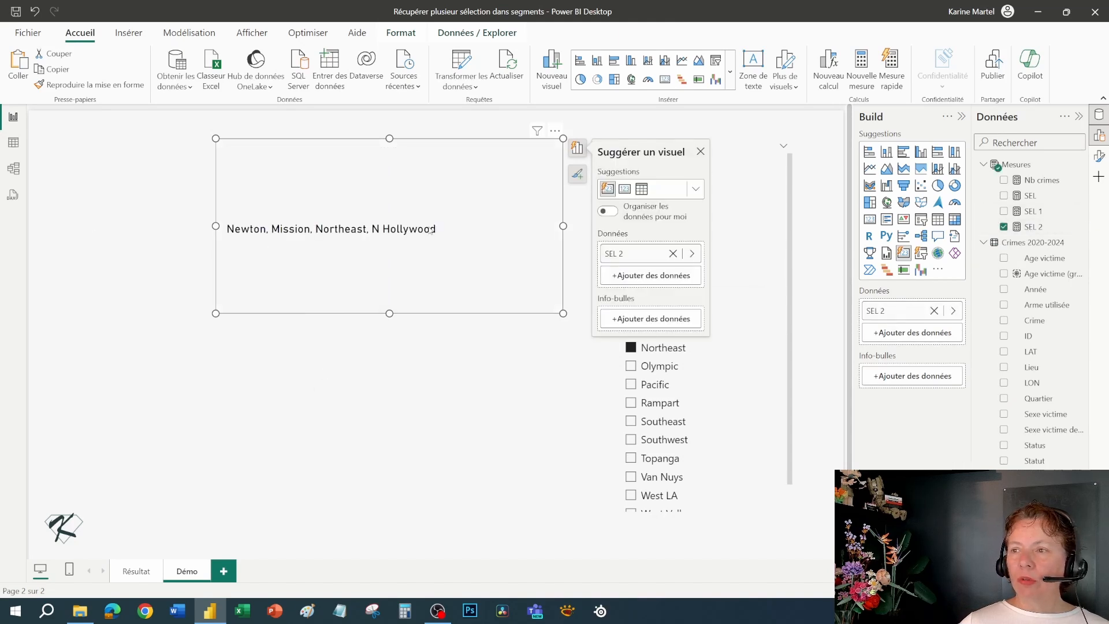
# Prefix SEL 2's CONCATENATEX expression with "Sélections dans le segment : " & and commit the formula
pyautogui.click(1030, 227)
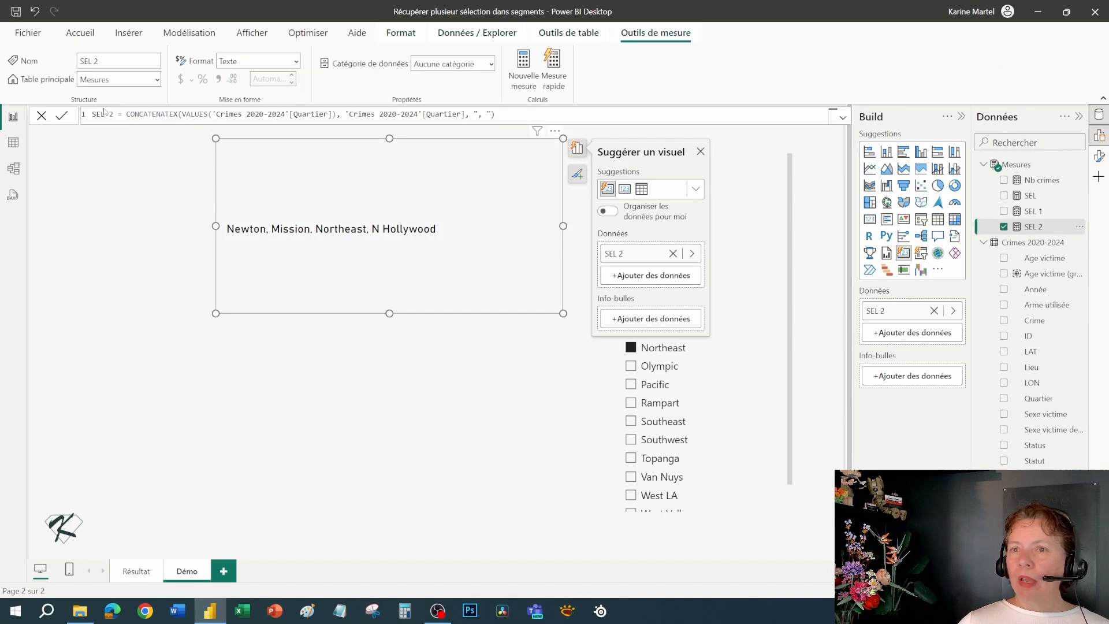
pyautogui.doubleClick(128, 115)
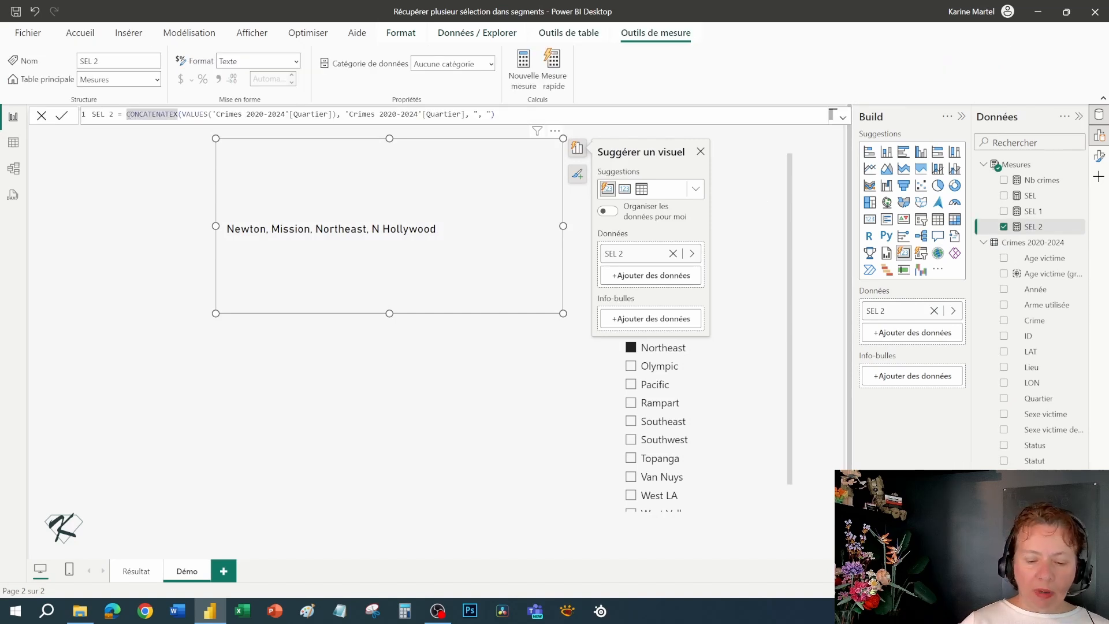
pyautogui.click(128, 115)
pyautogui.write("'")
pyautogui.write('Sélec')
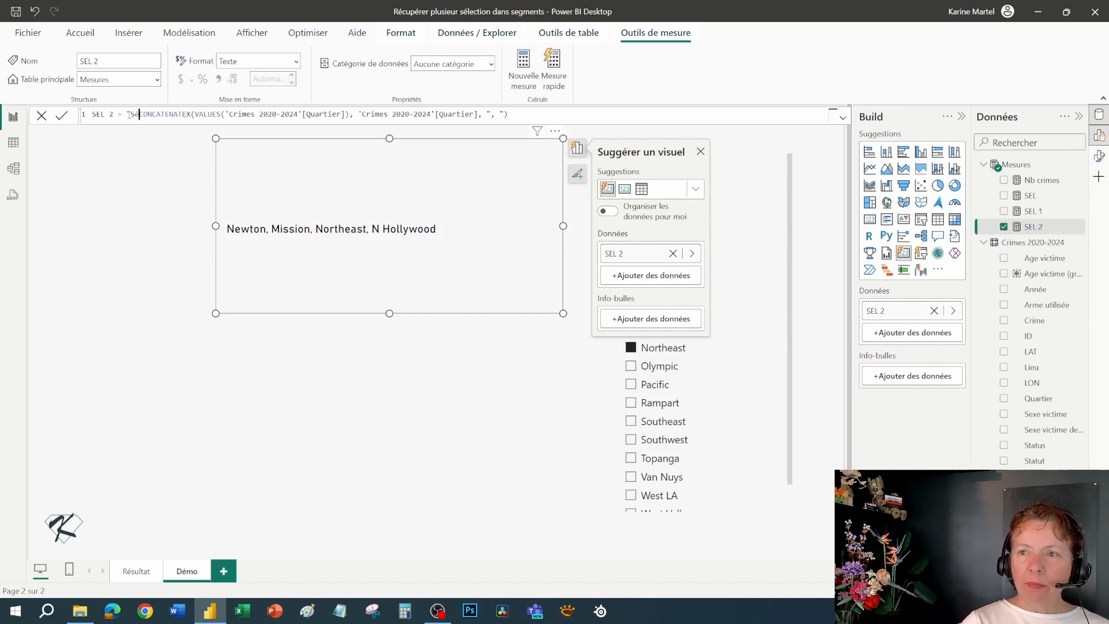
pyautogui.write('tions dans le se')
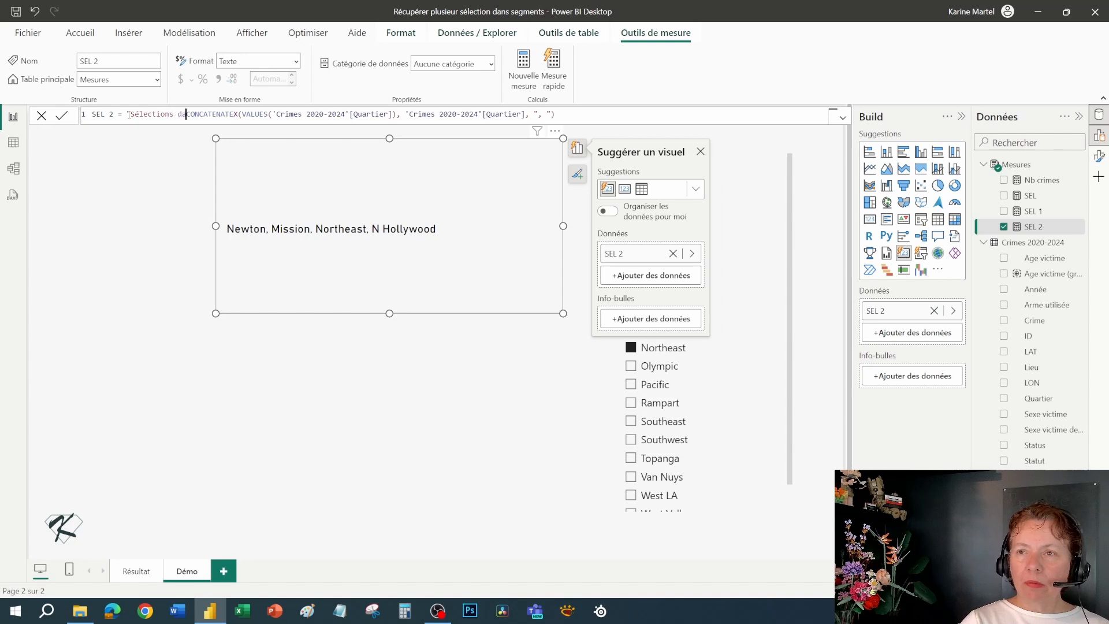
pyautogui.write('gment ')
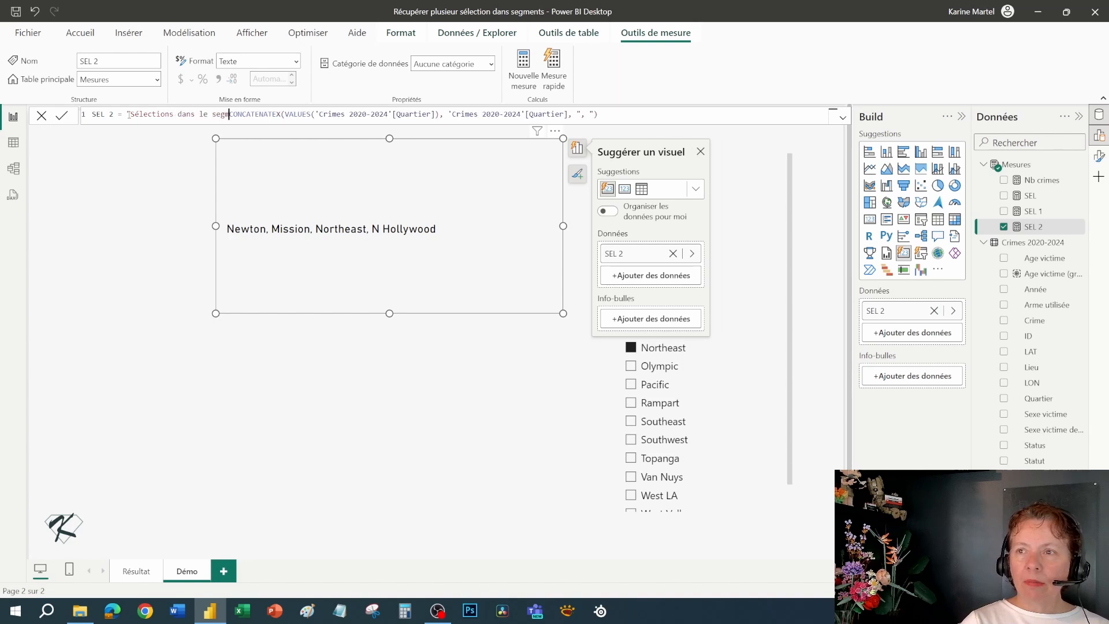
pyautogui.write(': ')
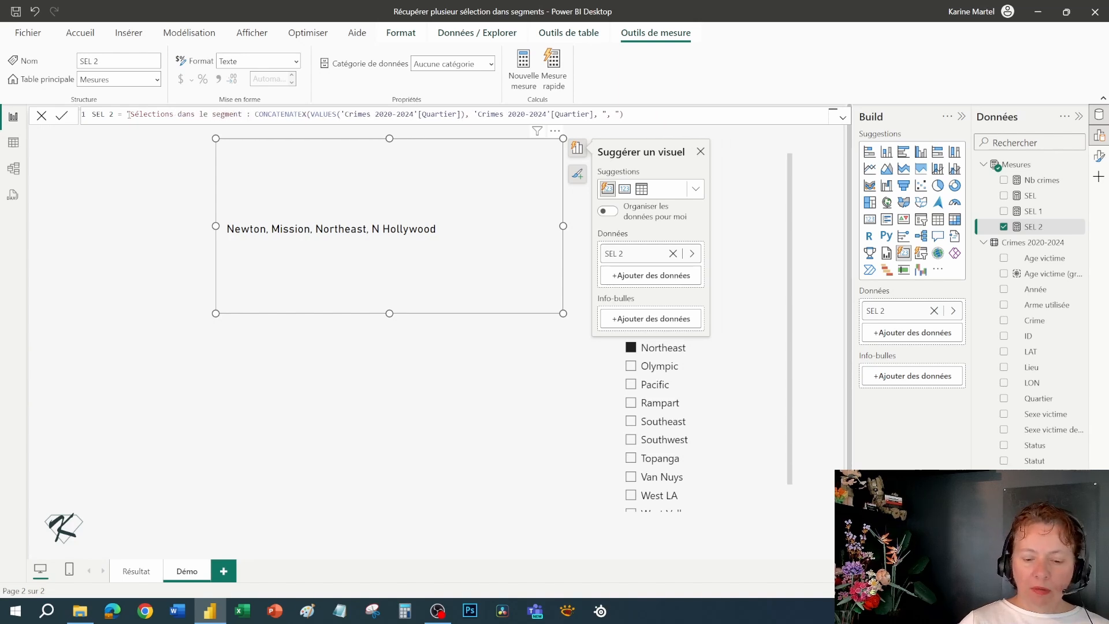
pyautogui.write('" ')
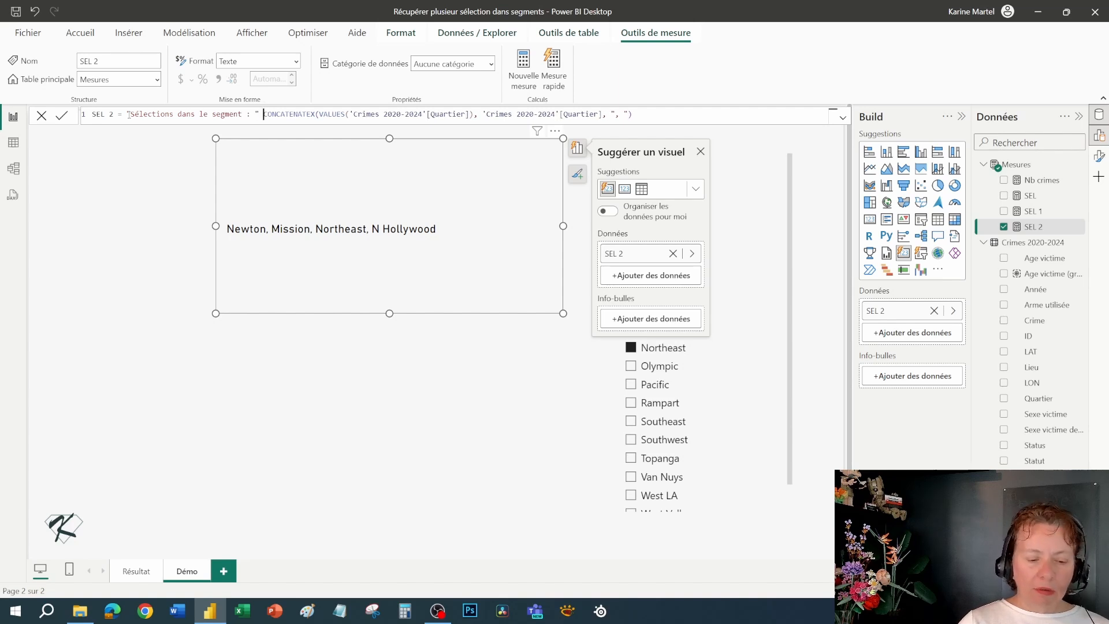
pyautogui.write('&')
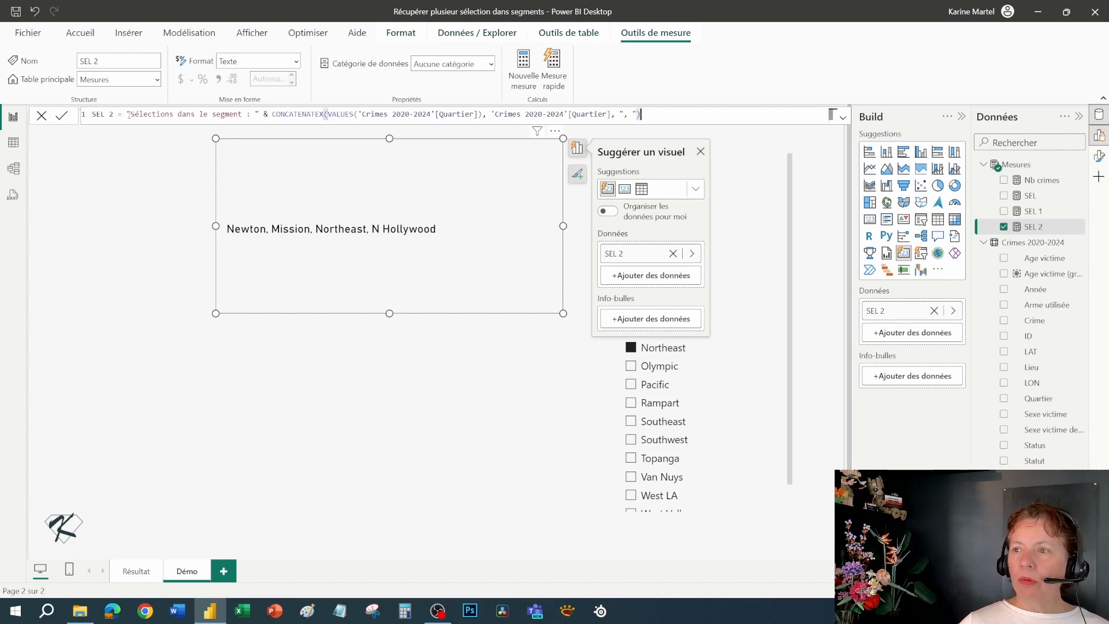
pyautogui.press('Return')
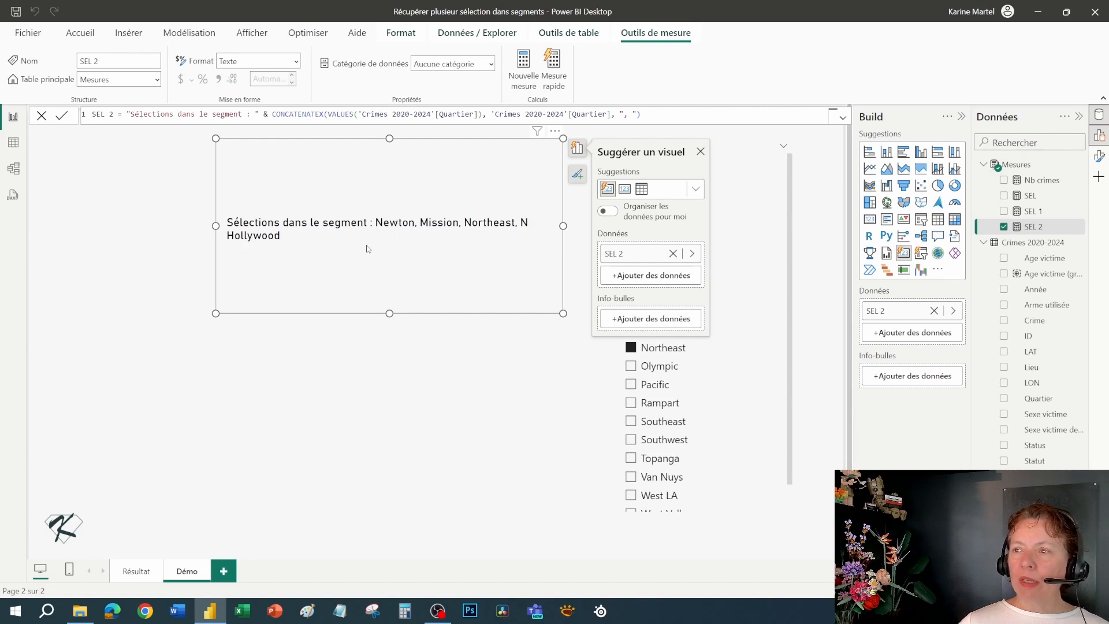
# Add 'Crimes 2020-2024'[Quartier] as SEL 2's order-by expression with ASC order, and commit the formula
pyautogui.click(638, 113)
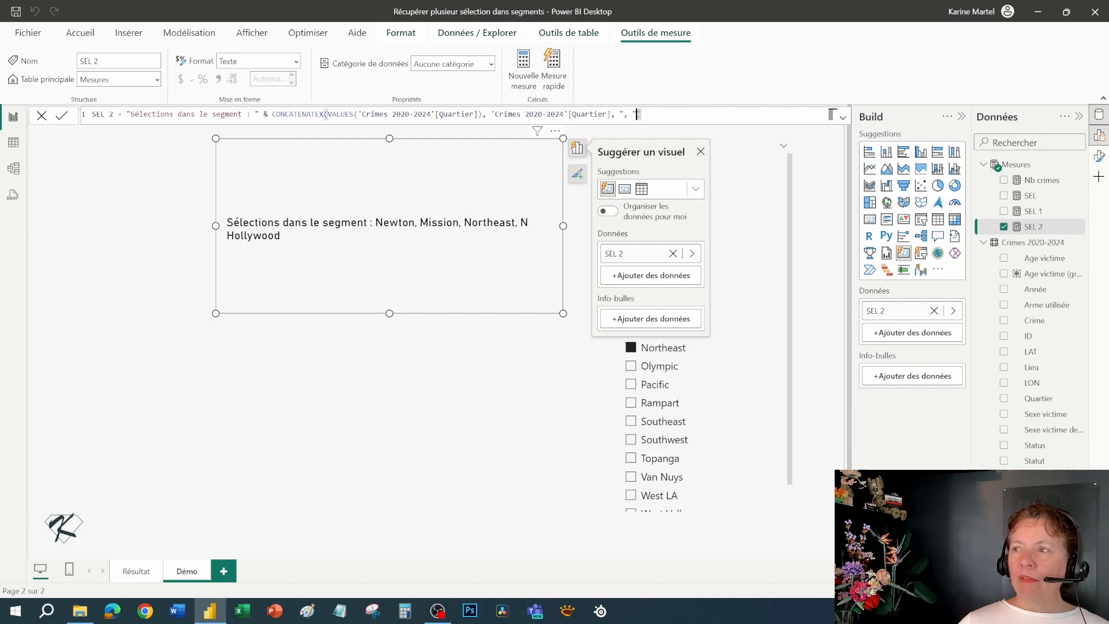
pyautogui.write(', ')
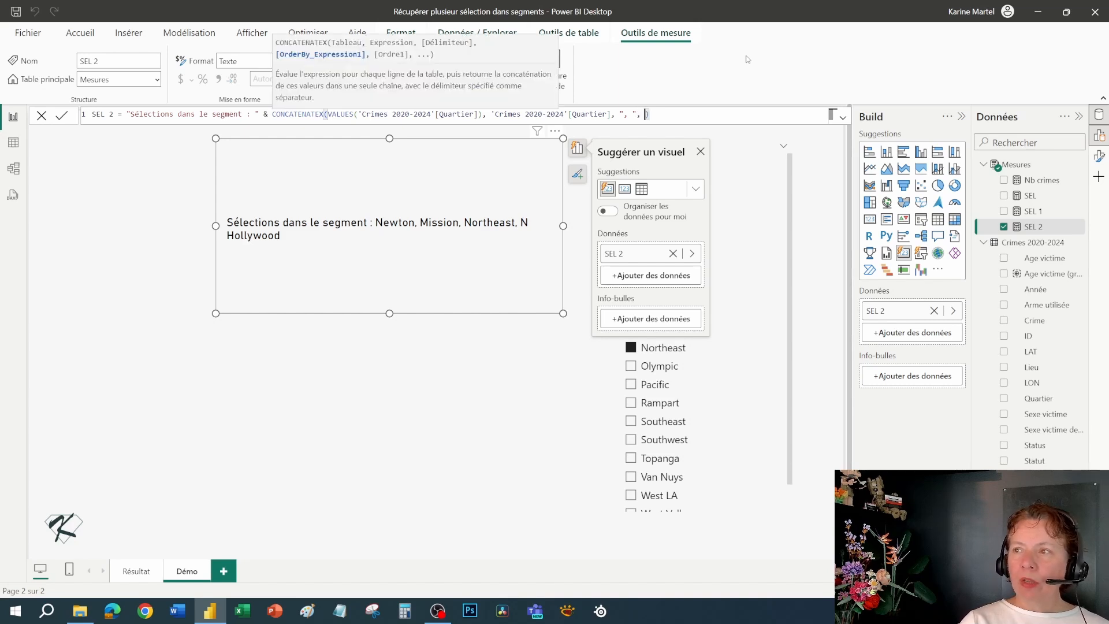
pyautogui.write('Qu')
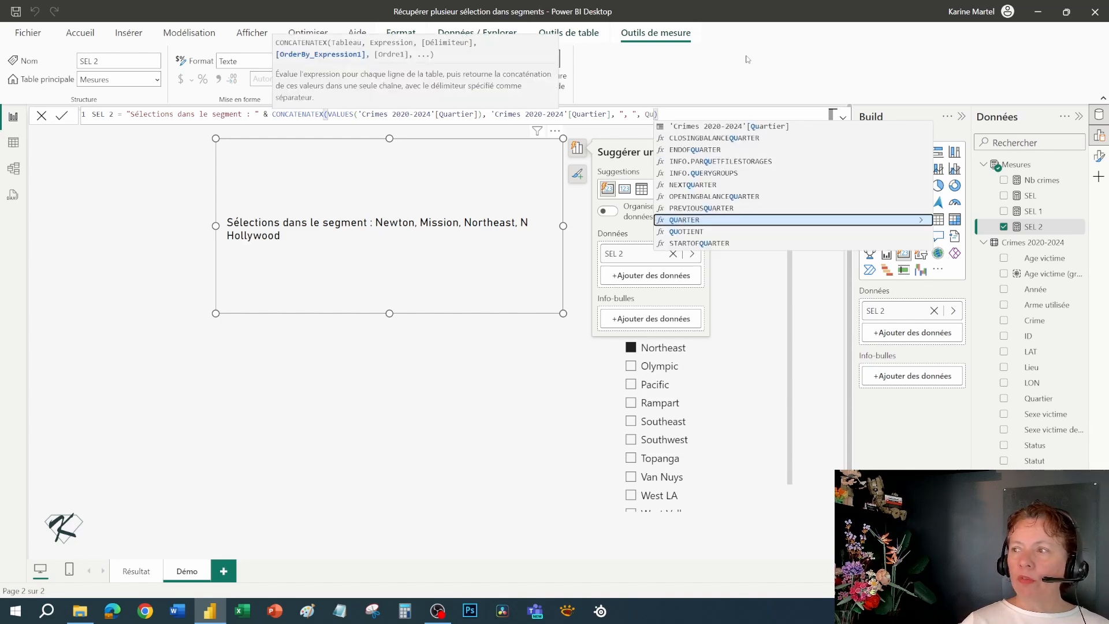
pyautogui.click(724, 127)
pyautogui.write(', ASC')
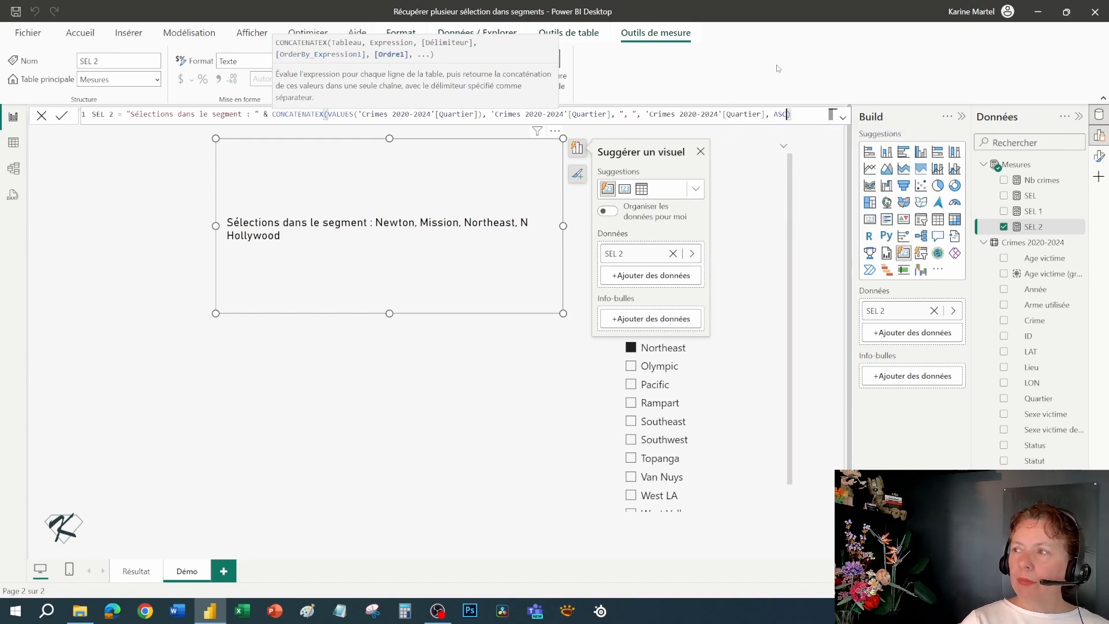
pyautogui.press('Return')
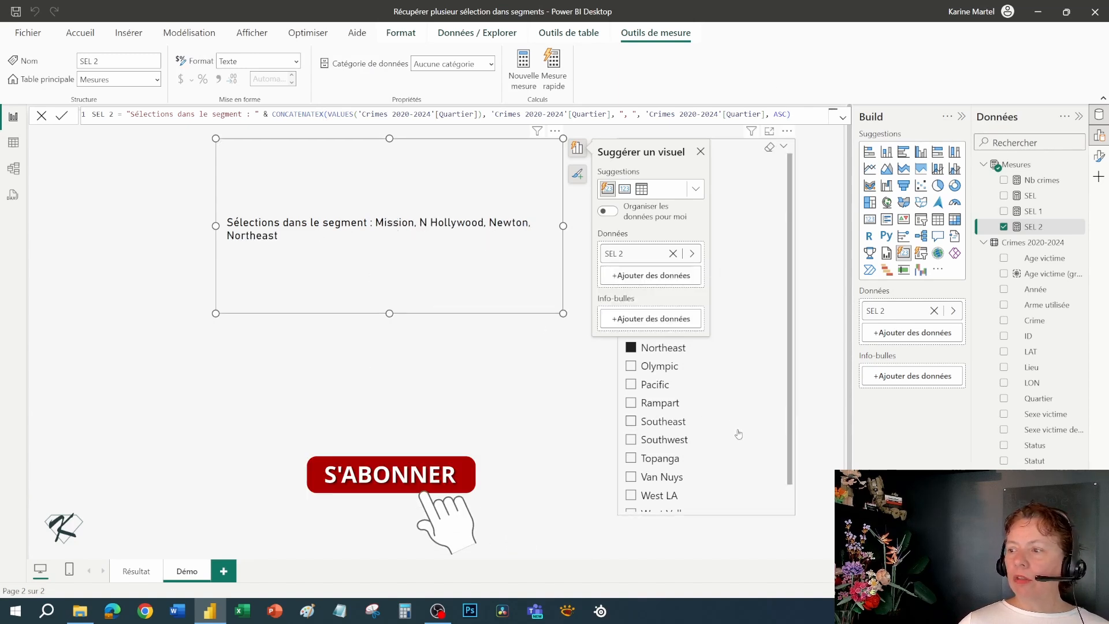
# Add Van Nuys to the Quartier slicer selection, and clear all the slicer's selections
pyautogui.click(631, 479)
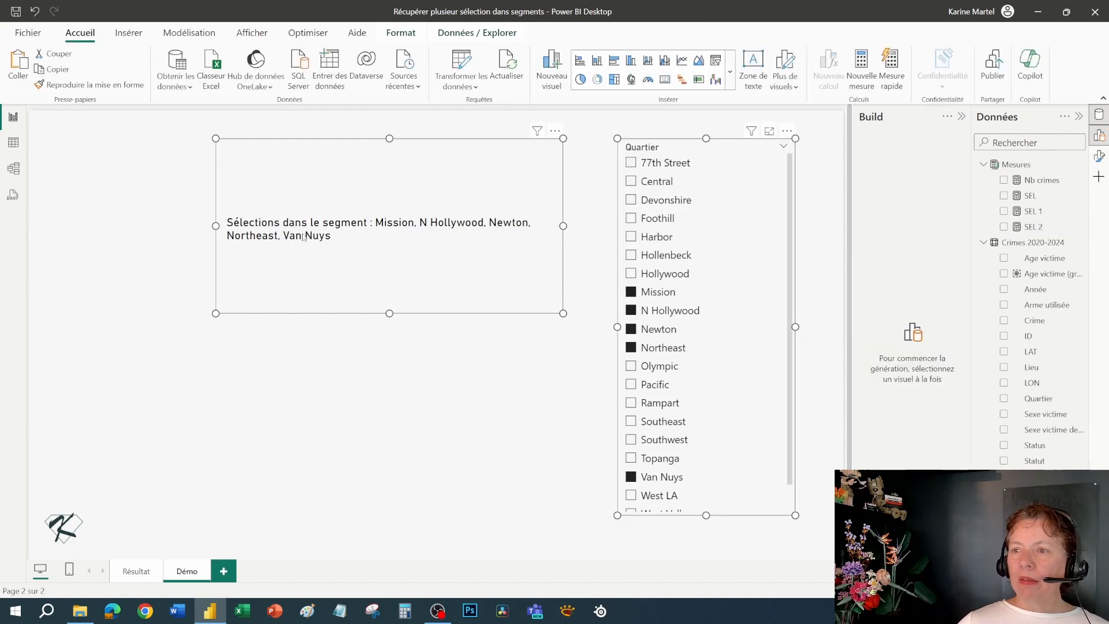
pyautogui.click(628, 486)
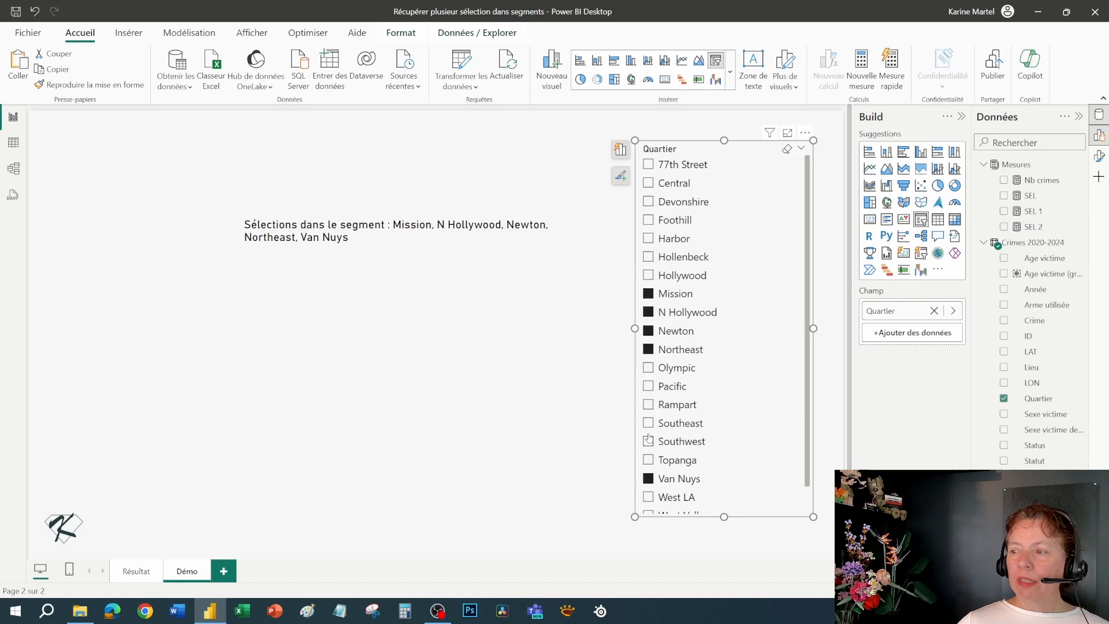
pyautogui.click(648, 479)
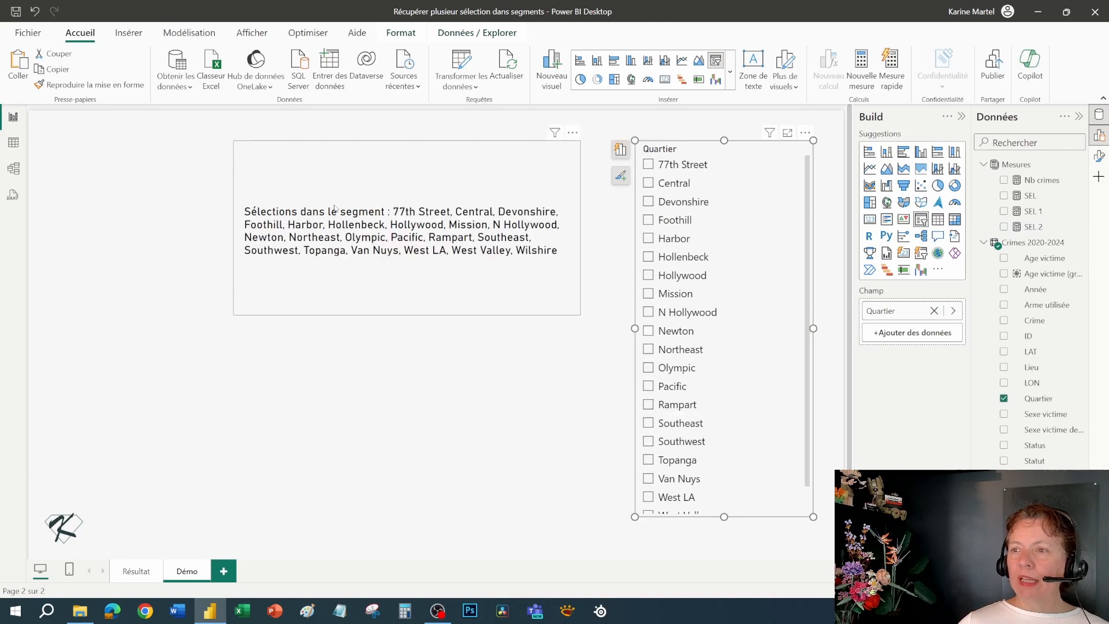